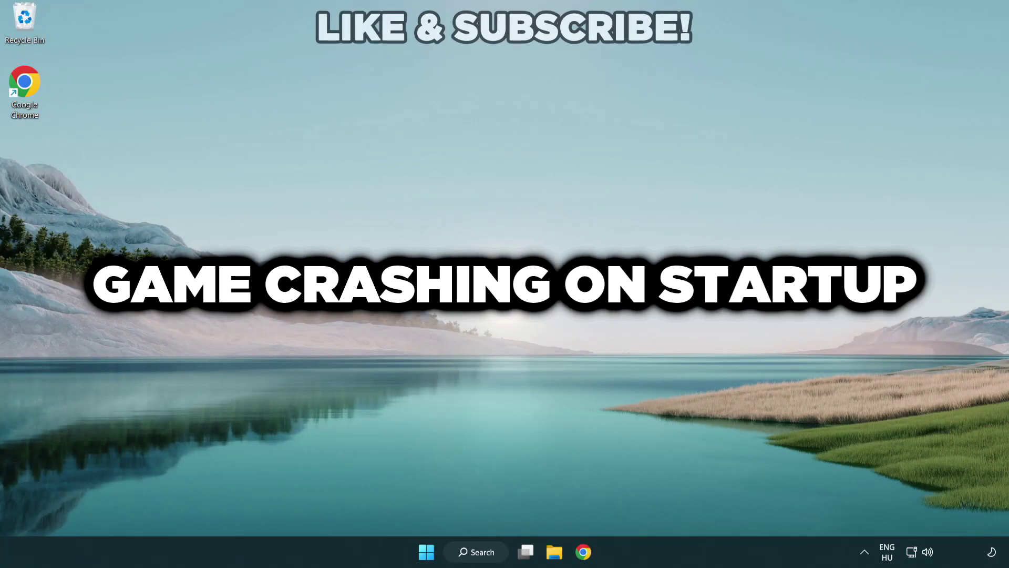
Step: Search Windows for 'device manager' and launch Device Manager from the results
{"action": "left_click", "coordinate": [479, 553]}
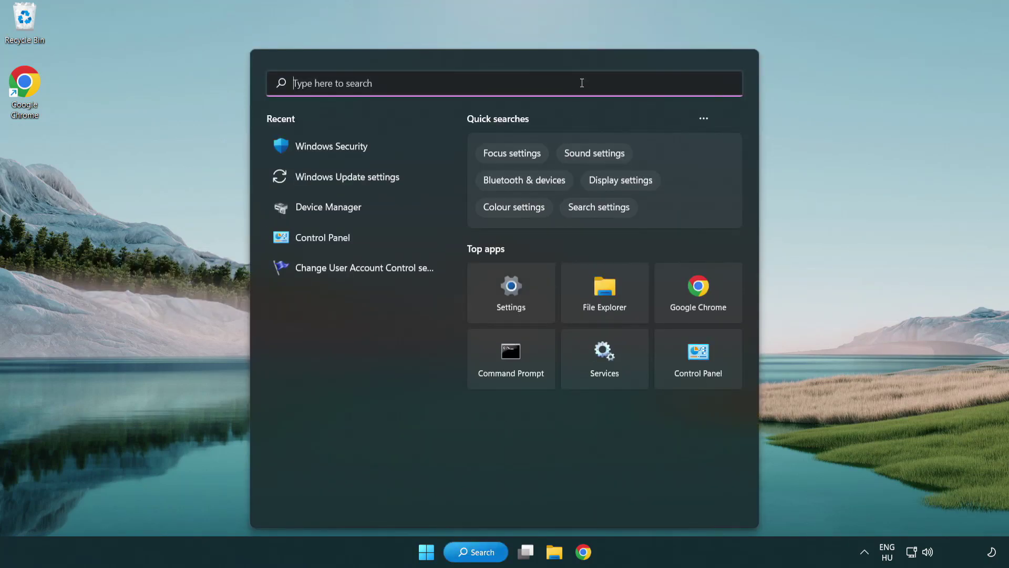
{"action": "type", "text": "device m"}
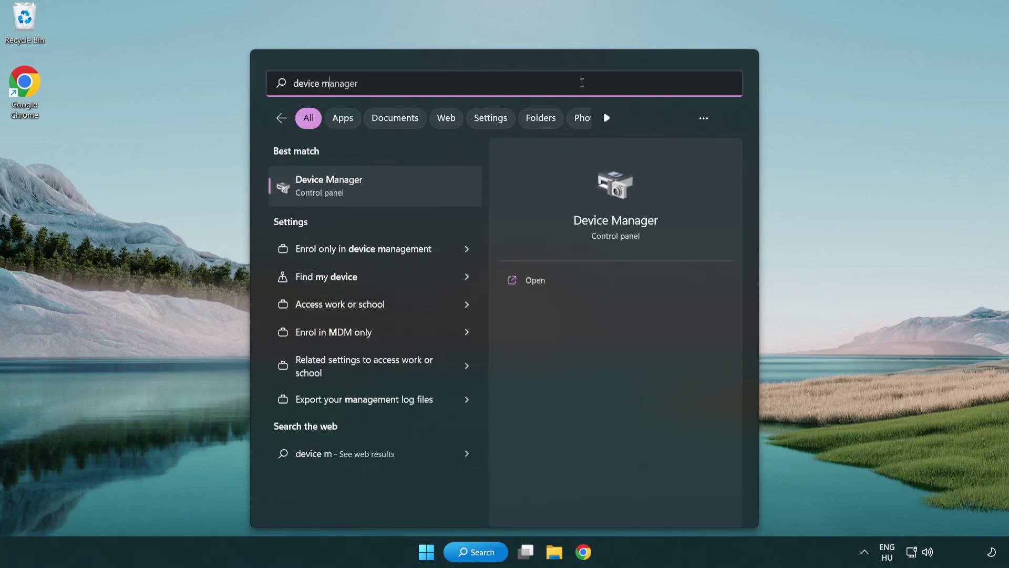
{"action": "type", "text": "anager"}
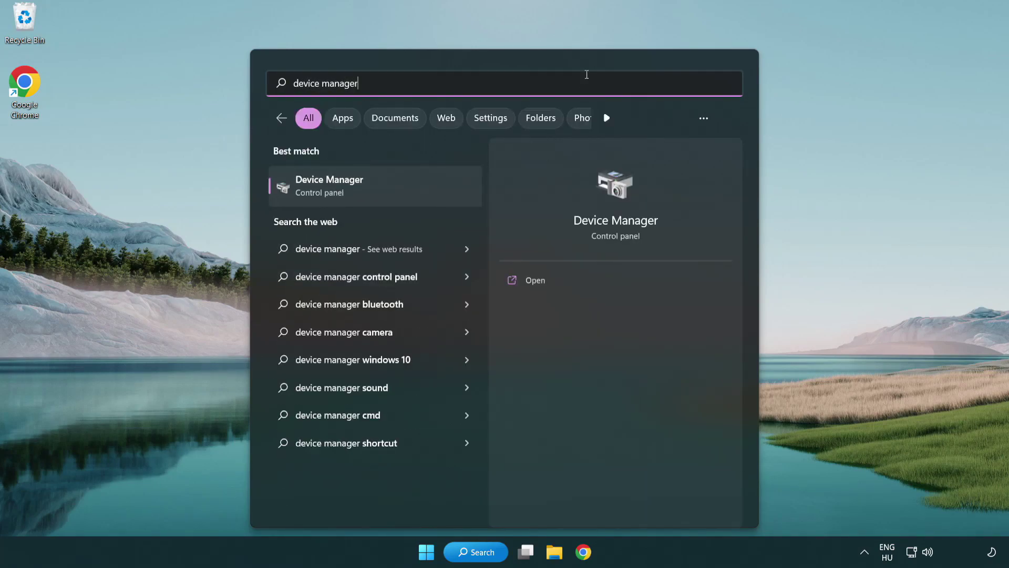
{"action": "left_click", "coordinate": [404, 190]}
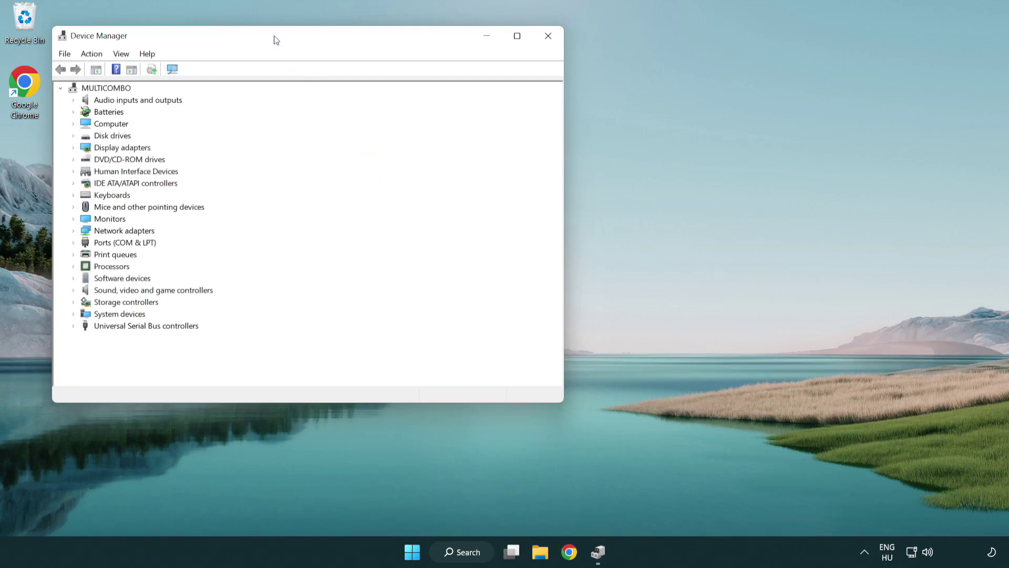
Step: Center the window, expand Display adapters, and right-click the VMware SVGA 3D adapter
{"action": "left_click_drag", "start_coordinate": [275, 40], "coordinate": [444, 101]}
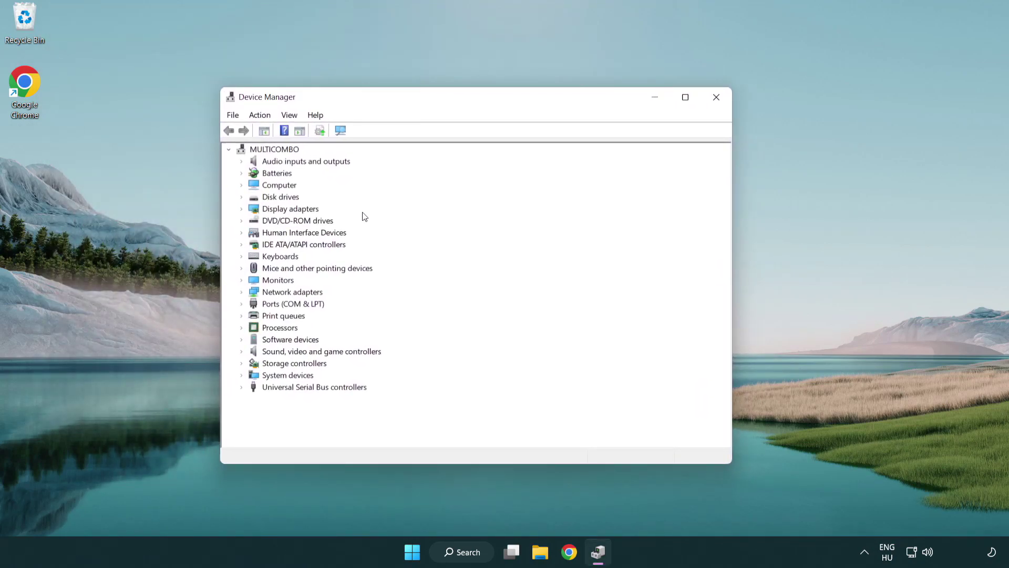
{"action": "left_click", "coordinate": [277, 210]}
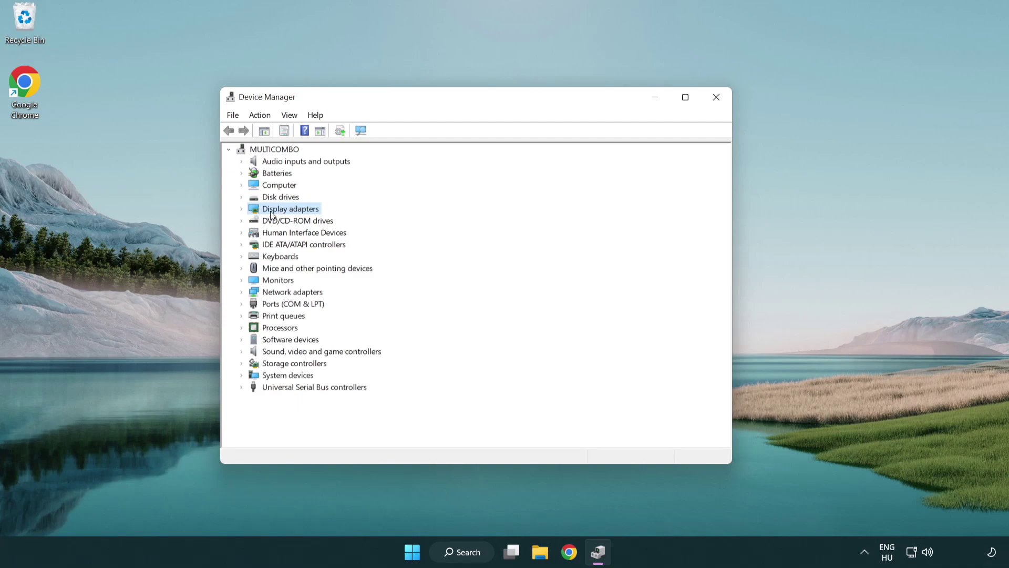
{"action": "left_click", "coordinate": [242, 209]}
{"action": "left_click", "coordinate": [300, 221]}
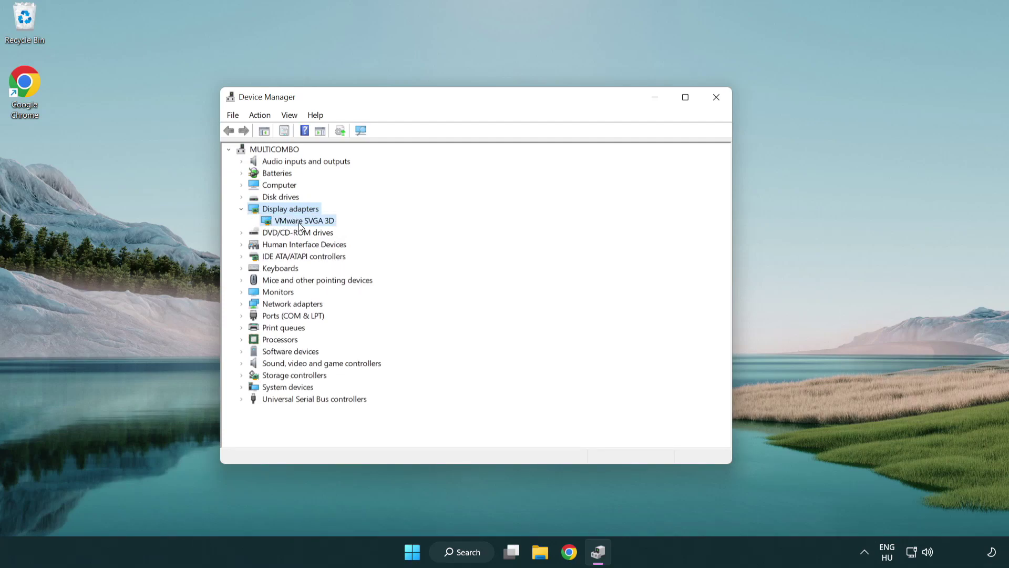
{"action": "left_click", "coordinate": [300, 223]}
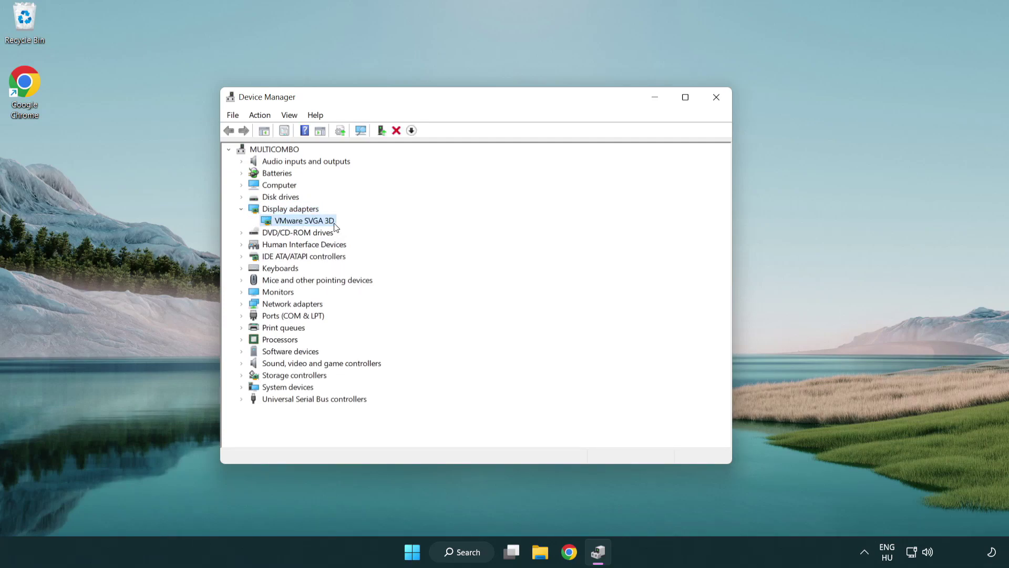
{"action": "right_click", "coordinate": [301, 225]}
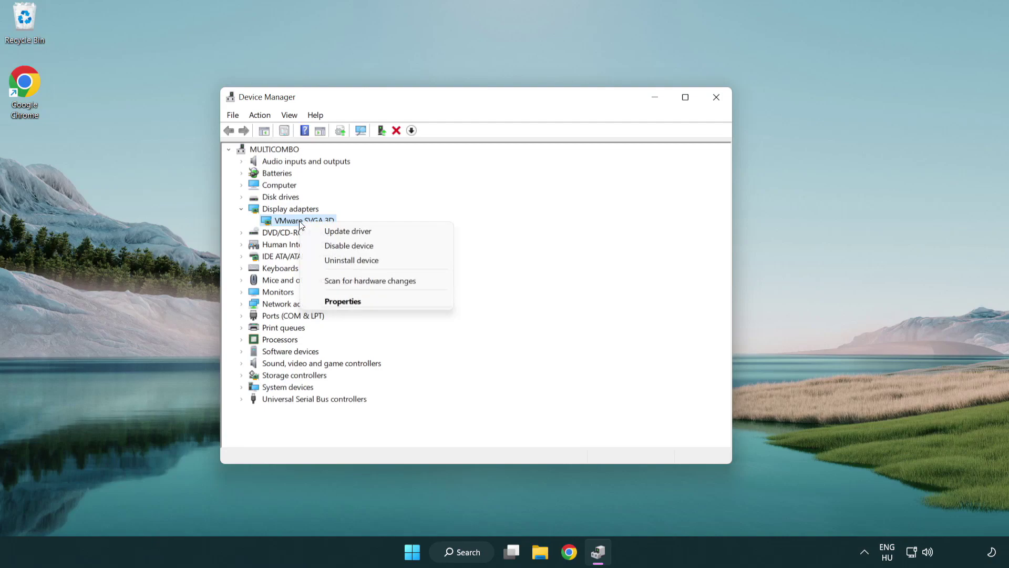
Step: Search automatically for a VMware SVGA 3D driver update and close the 'best driver installed' result
{"action": "left_click", "coordinate": [398, 233]}
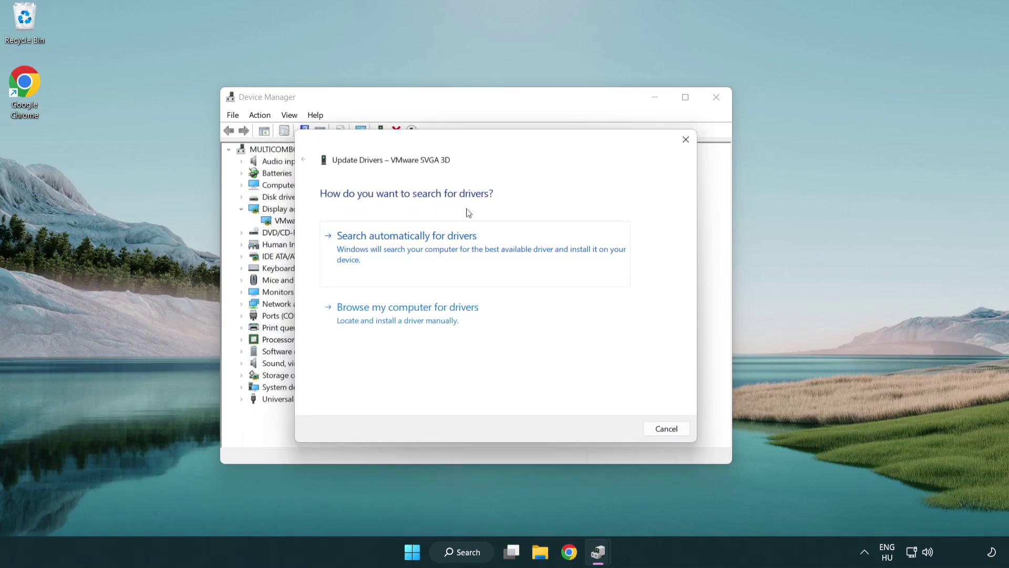
{"action": "left_click", "coordinate": [445, 248]}
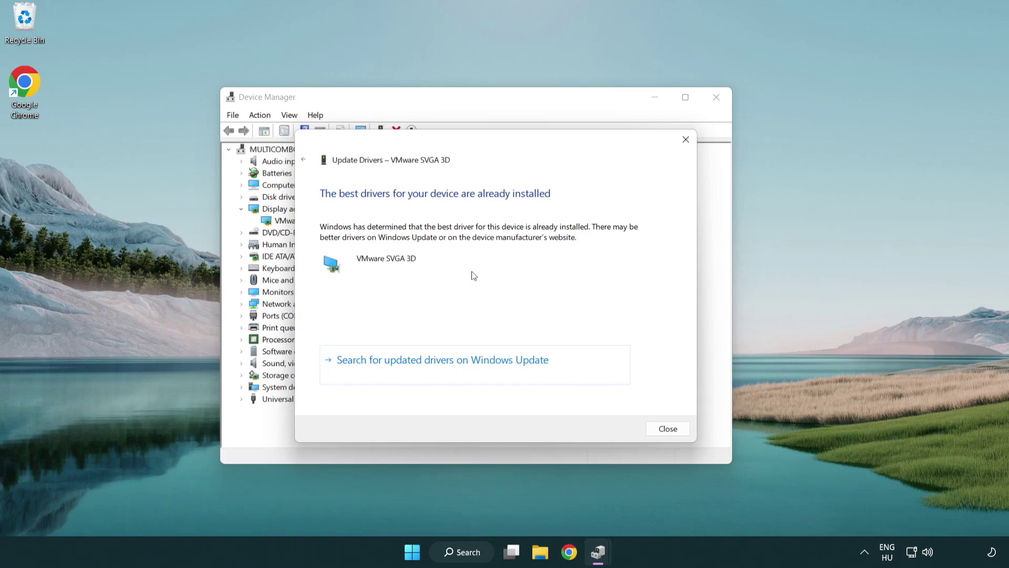
{"action": "left_click", "coordinate": [668, 430]}
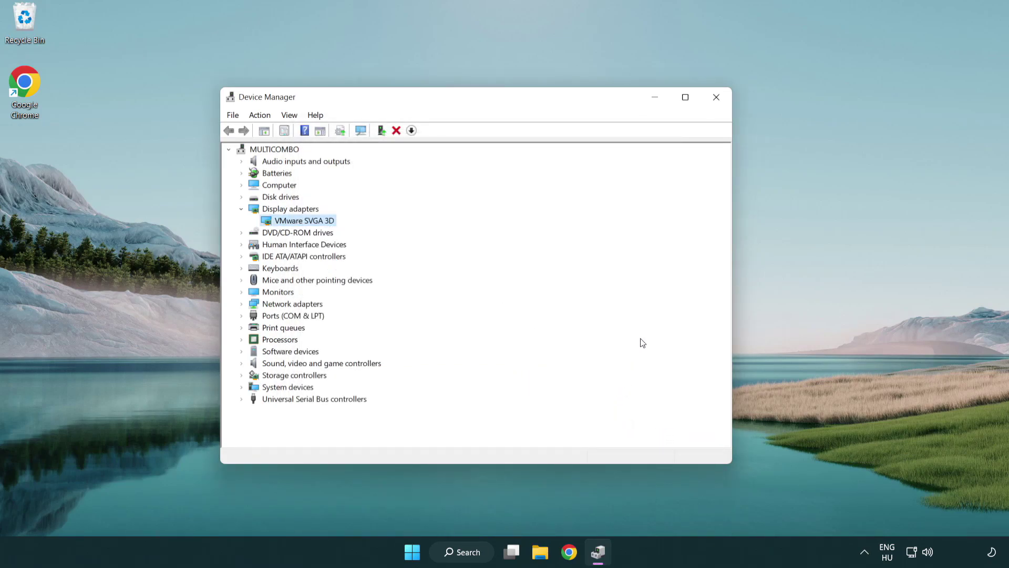
Step: Close Device Manager and open Windows Update settings by searching 'update'
{"action": "left_click", "coordinate": [718, 99]}
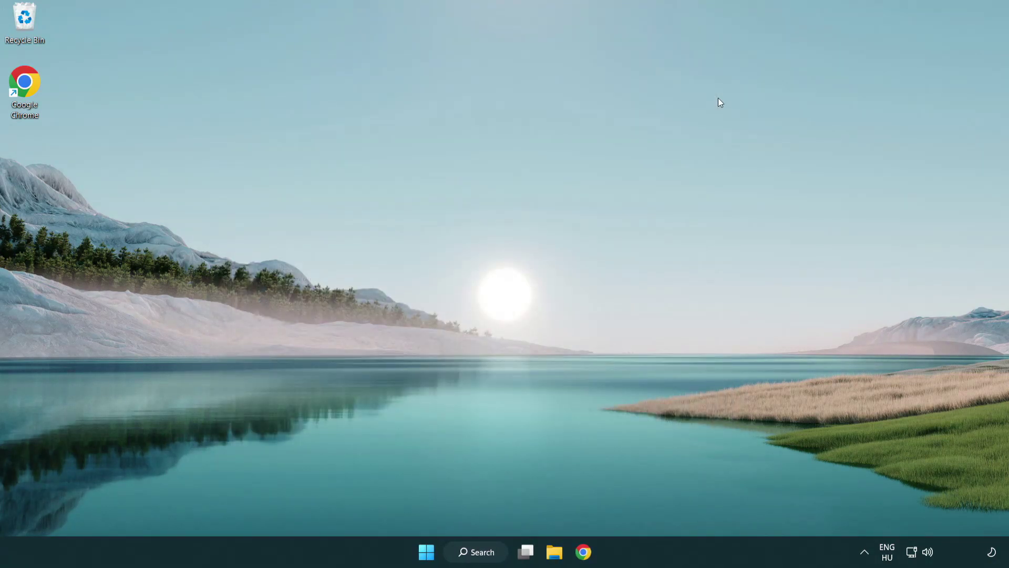
{"action": "left_click", "coordinate": [484, 551]}
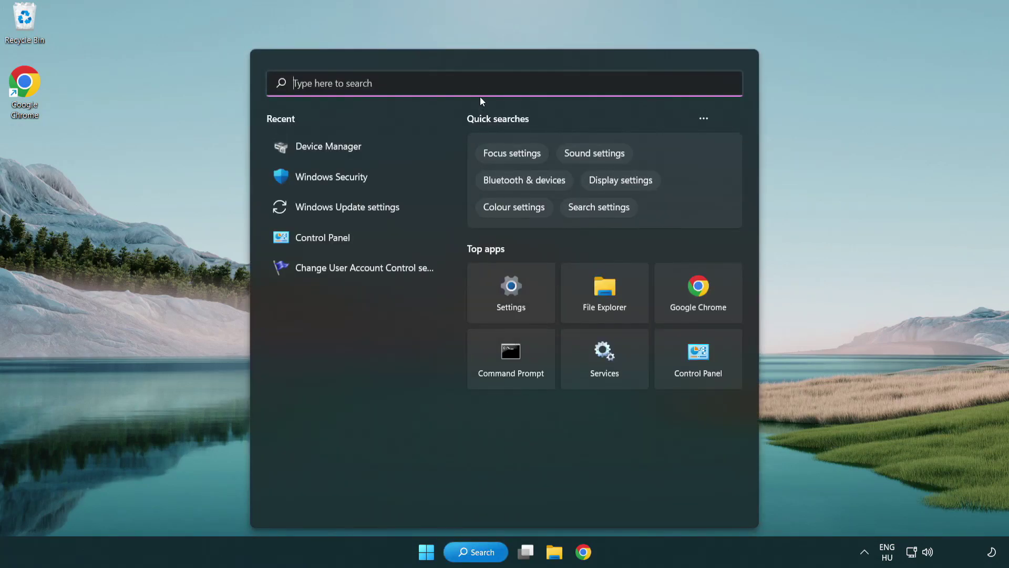
{"action": "type", "text": "update"}
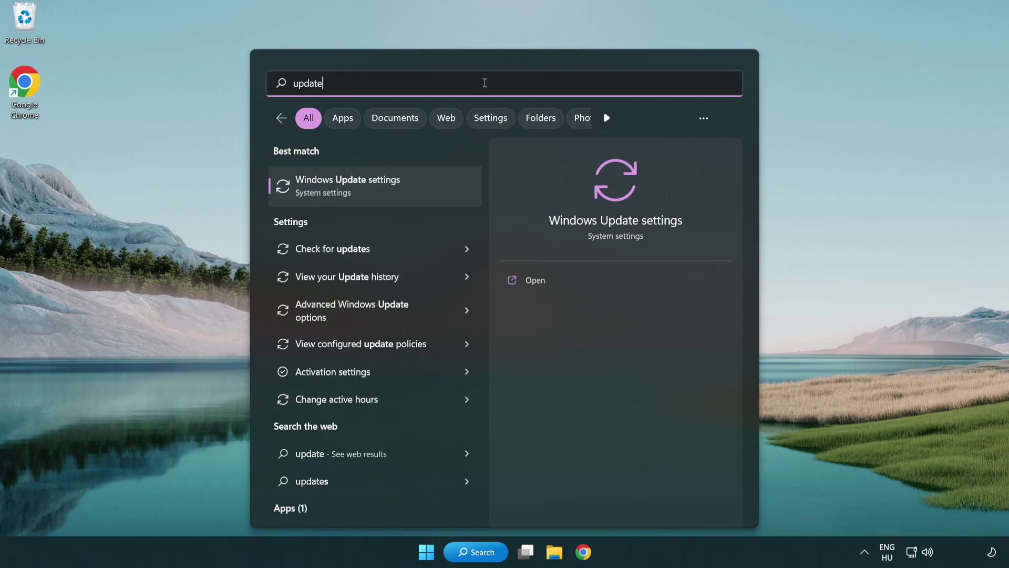
{"action": "left_click", "coordinate": [393, 189]}
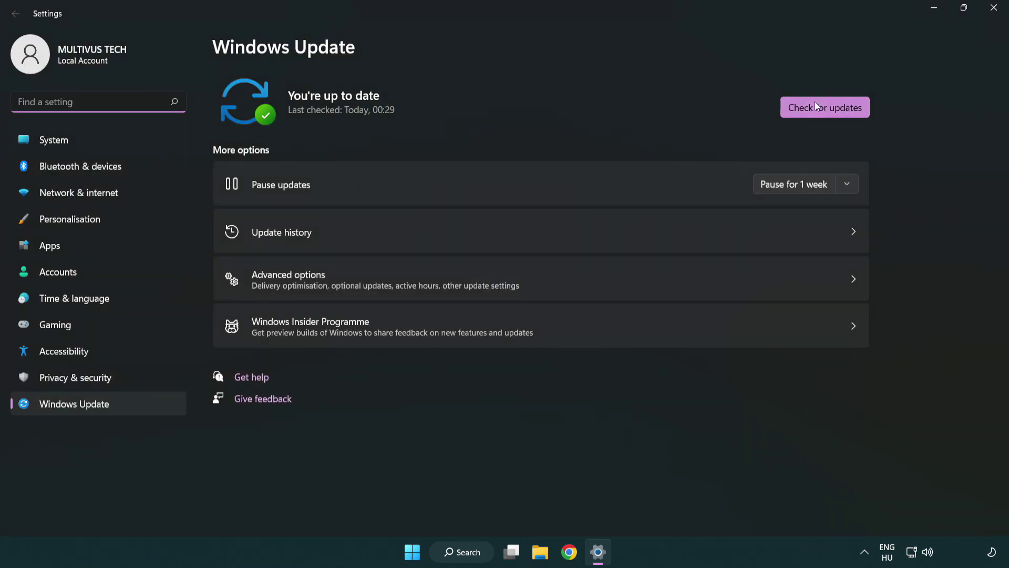
Step: Check for updates, confirm the PC is up to date, and close Settings
{"action": "left_click", "coordinate": [841, 110]}
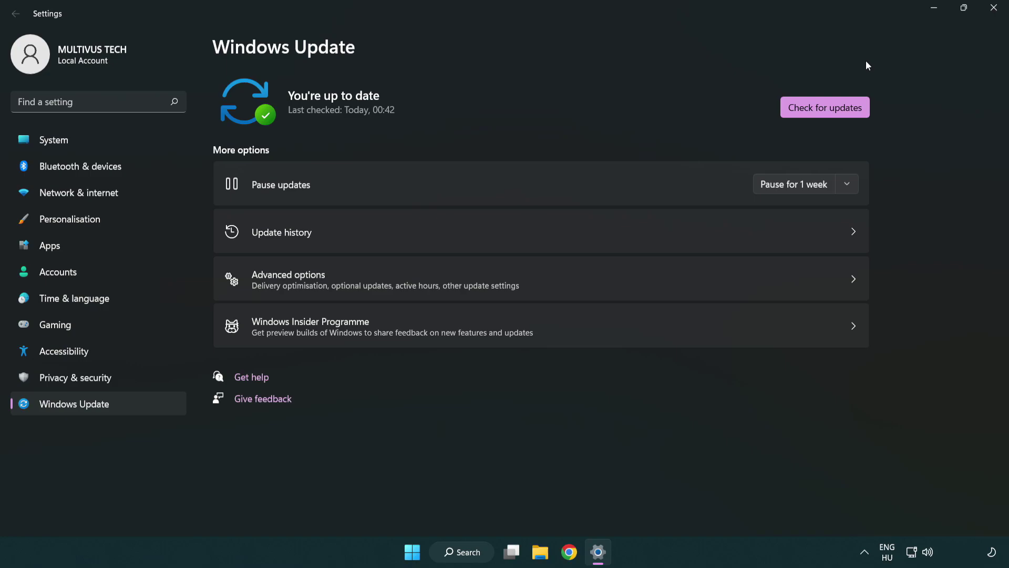
{"action": "left_click", "coordinate": [991, 15]}
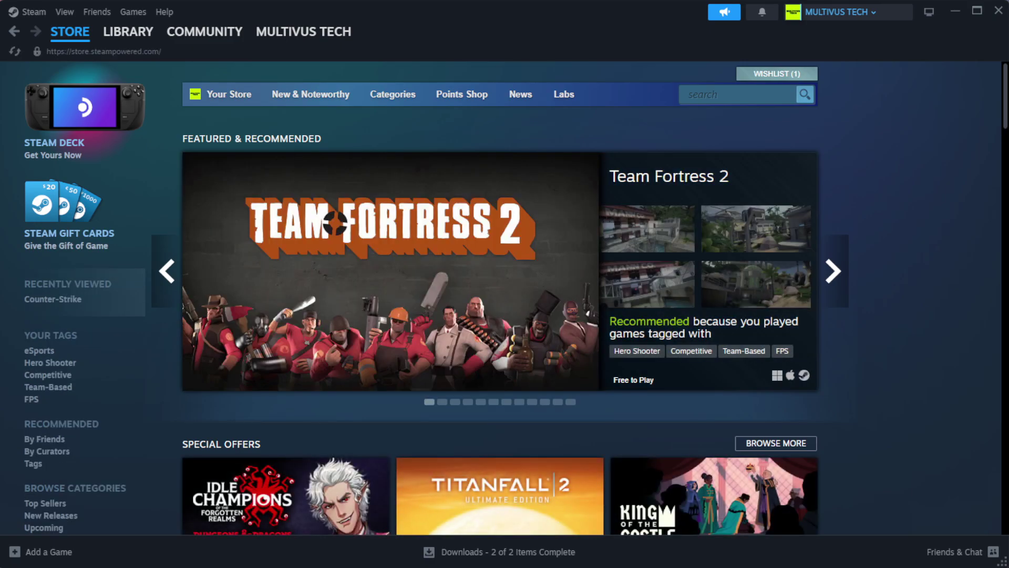
Step: Go to Home in Steam's LIBRARY menu to show the installed games
{"action": "mouse_move", "coordinate": [126, 38]}
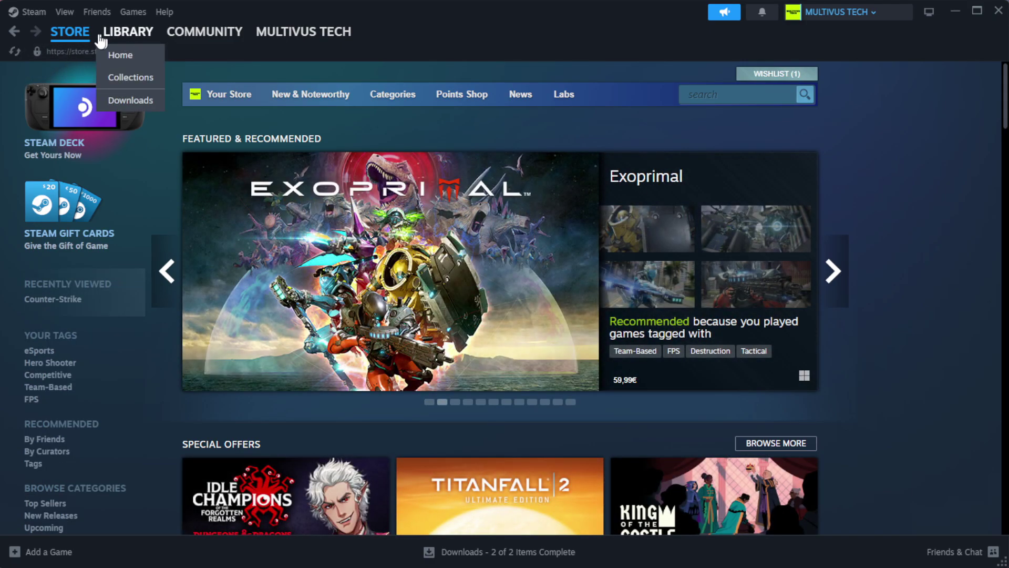
{"action": "left_click", "coordinate": [145, 54]}
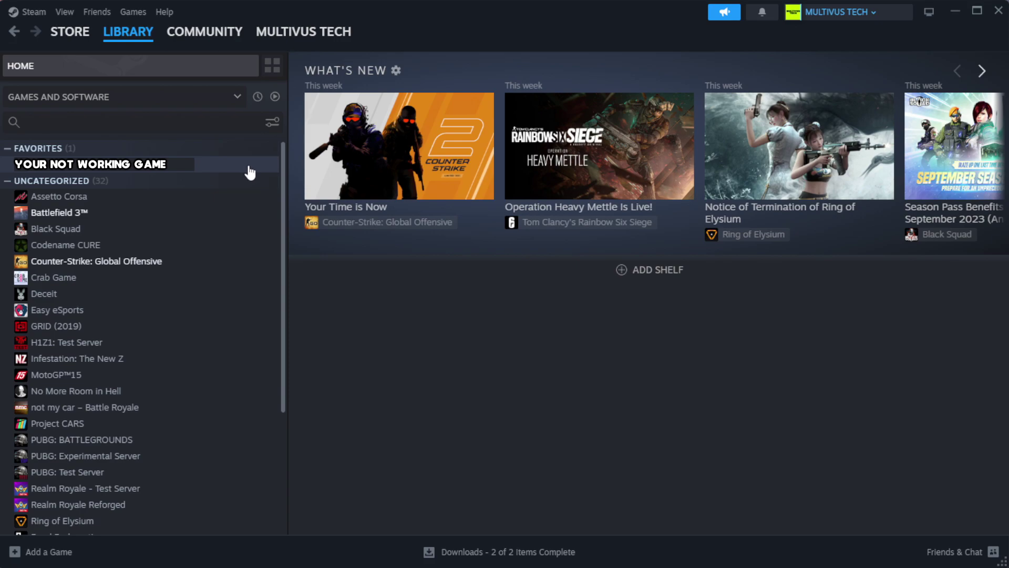
Step: Verify integrity of YOUR NOT WORKING GAME's files under Properties > Installed Files
{"action": "right_click", "coordinate": [249, 167]}
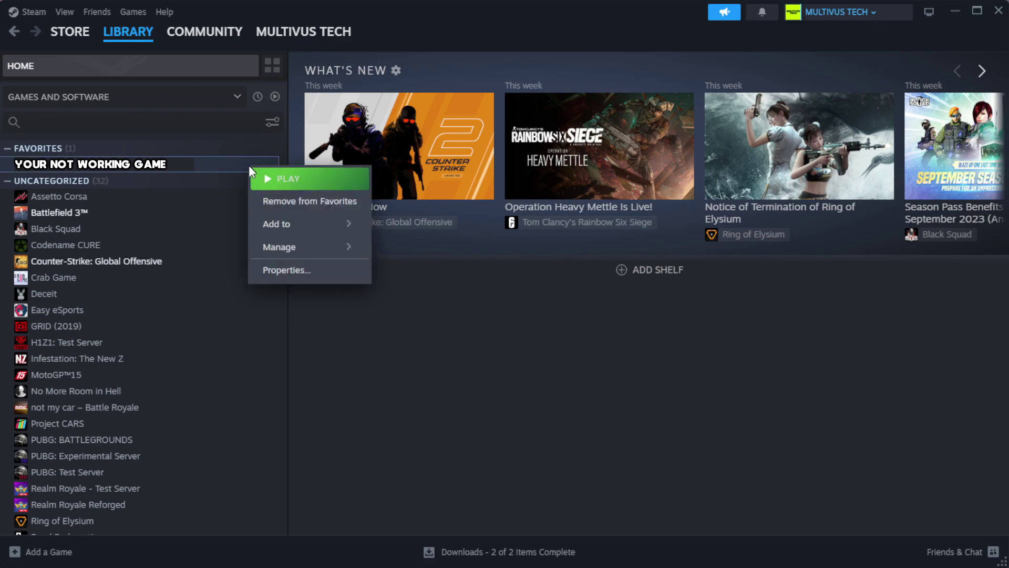
{"action": "left_click", "coordinate": [319, 275]}
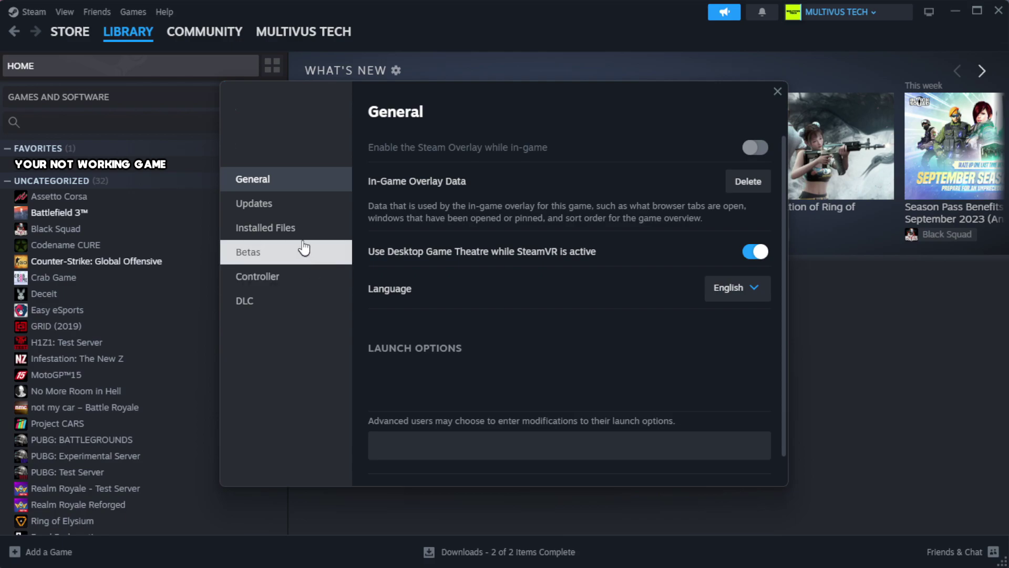
{"action": "left_click", "coordinate": [332, 240]}
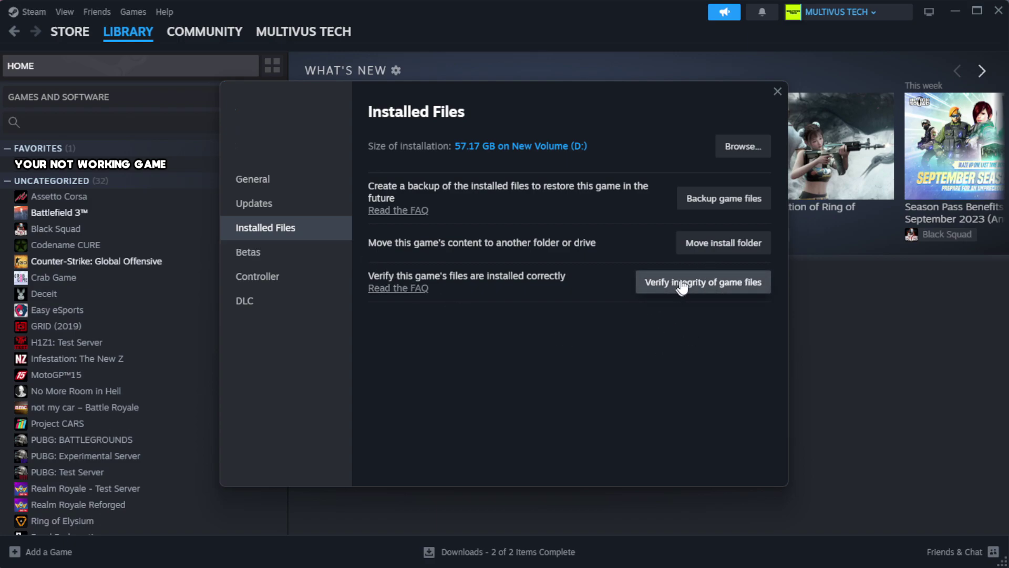
{"action": "left_click", "coordinate": [709, 287]}
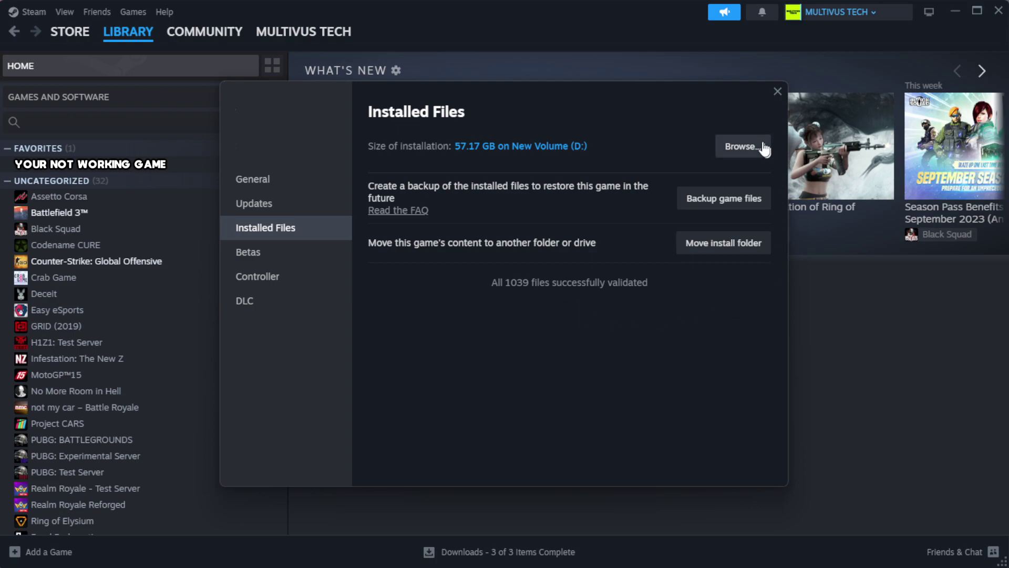
Step: Browse to the game's install folder and open the YOUR NOT WORKING GAME shortcut's Properties
{"action": "left_click", "coordinate": [742, 148]}
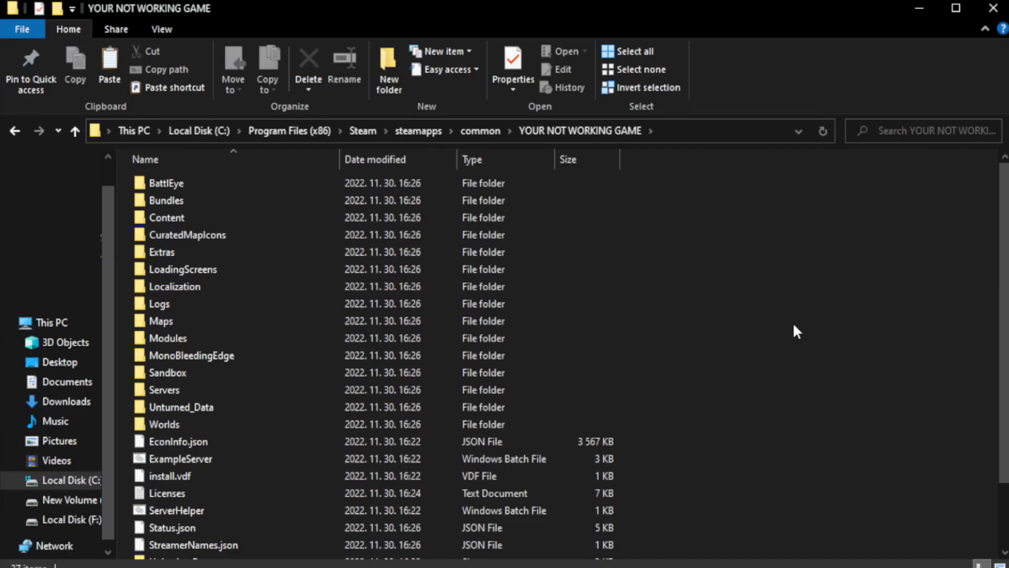
{"action": "scroll", "coordinate": [1005, 379], "scroll_direction": "down", "scroll_amount": 2}
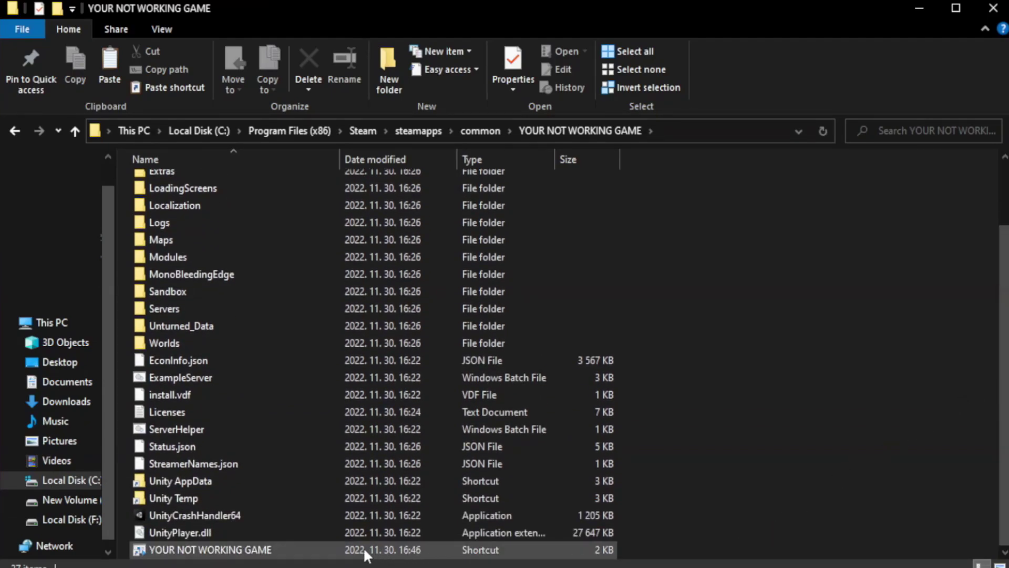
{"action": "left_click", "coordinate": [389, 551]}
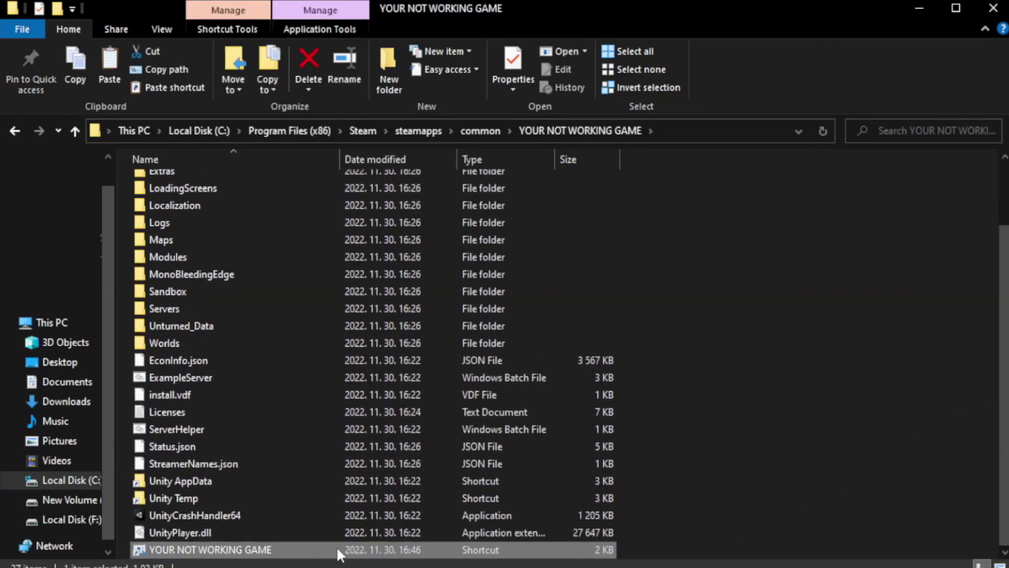
{"action": "right_click", "coordinate": [336, 550]}
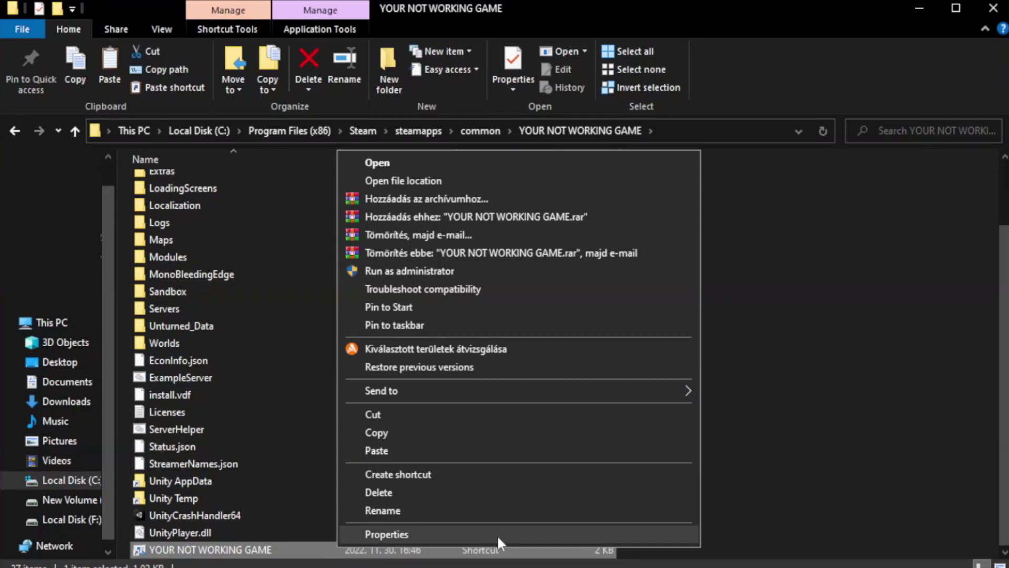
{"action": "left_click", "coordinate": [514, 531]}
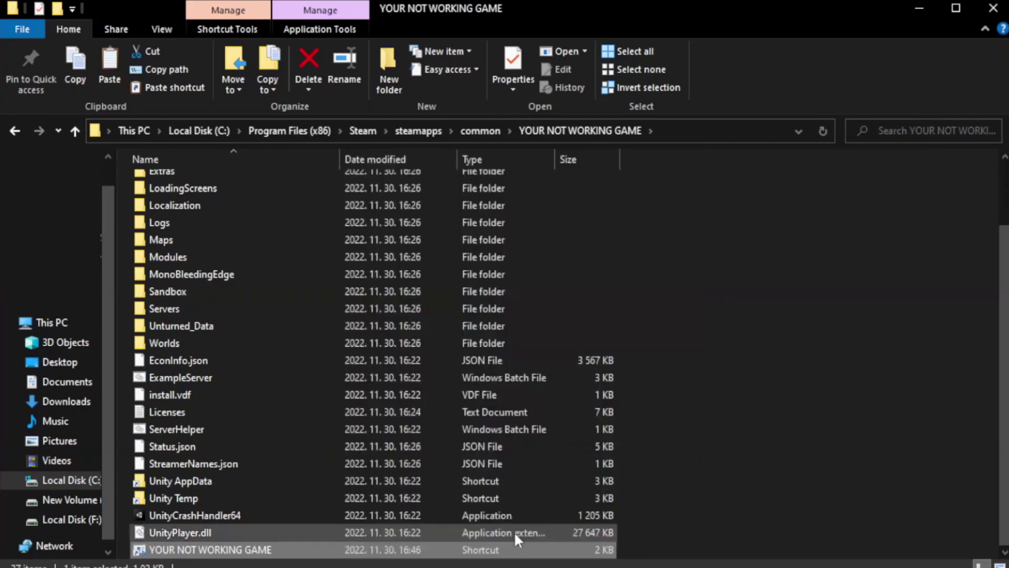
{"action": "left_click_drag", "start_coordinate": [503, 284], "coordinate": [507, 103]}
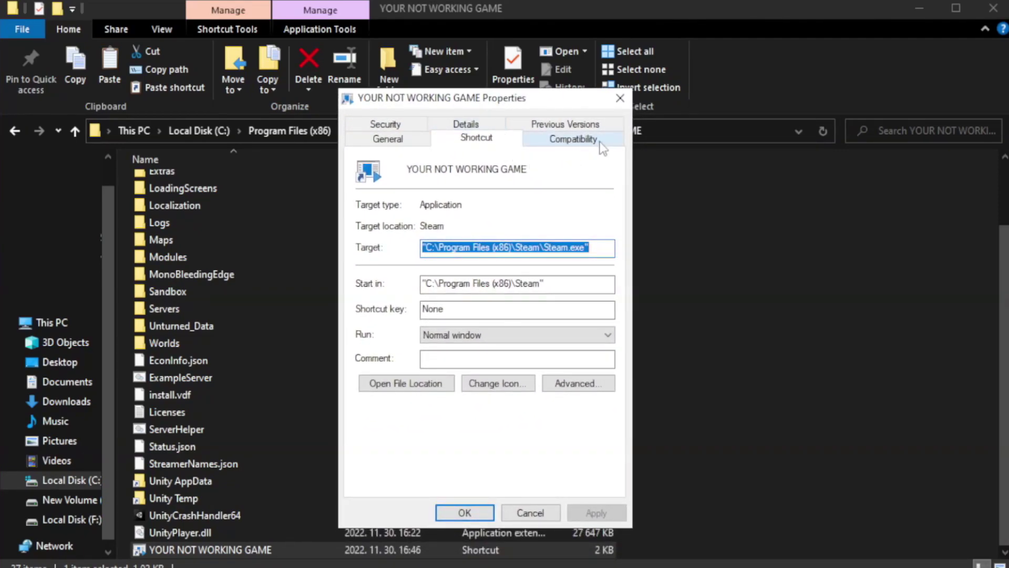
Step: Set the shortcut to Windows 8 compatibility mode, run as administrator, then apply and OK
{"action": "left_click", "coordinate": [567, 141]}
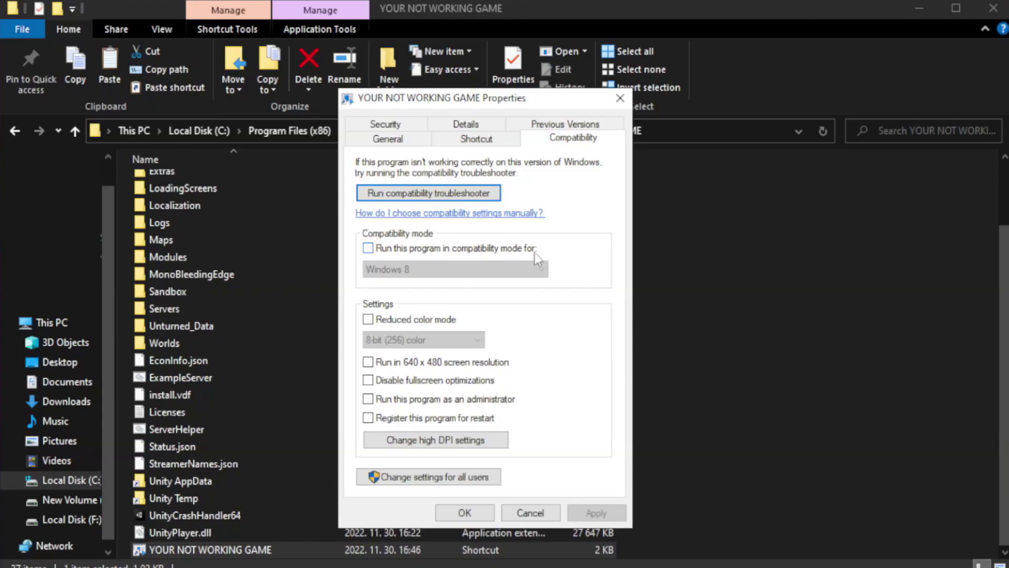
{"action": "left_click", "coordinate": [401, 251]}
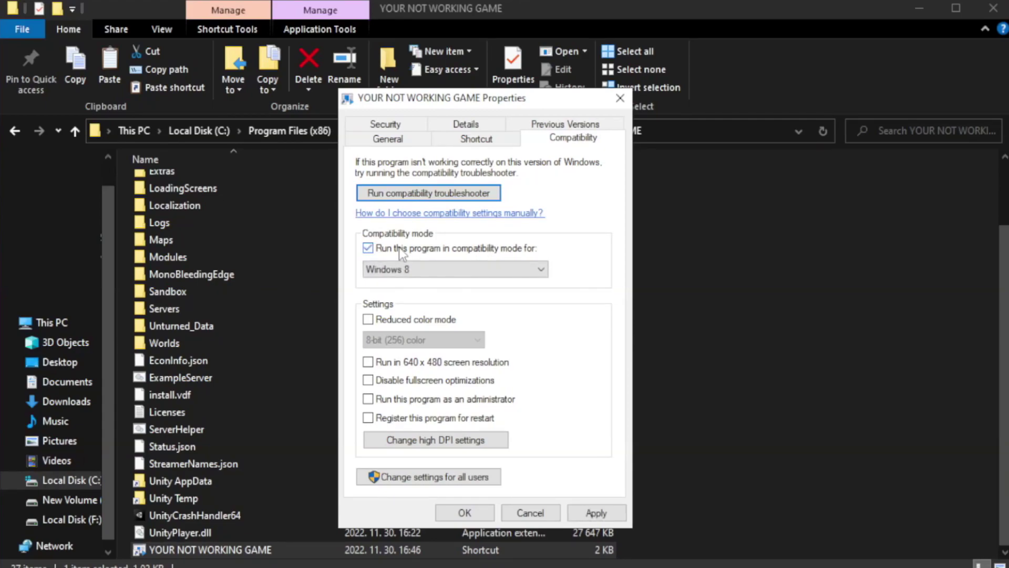
{"action": "left_click", "coordinate": [446, 269]}
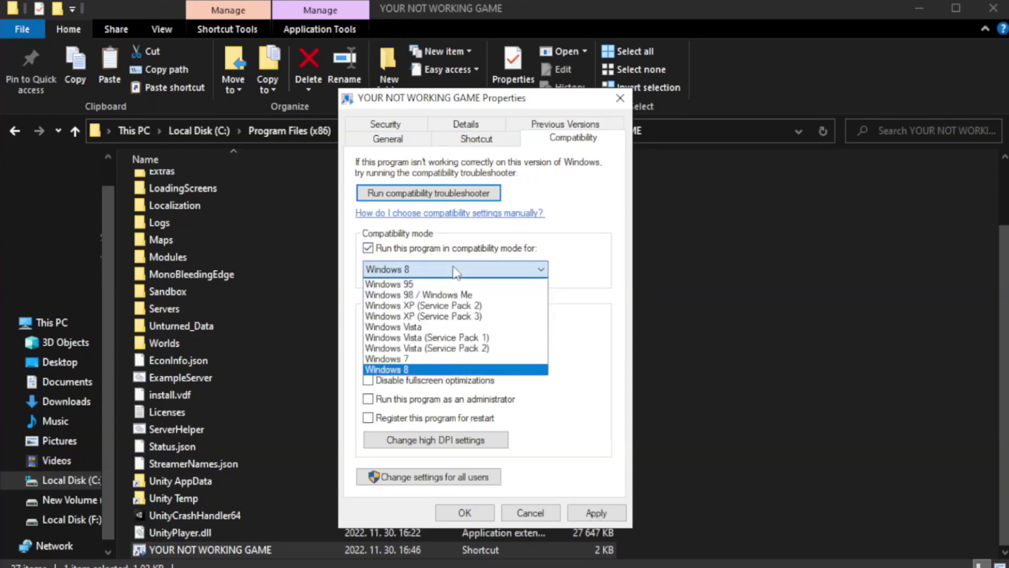
{"action": "left_click", "coordinate": [429, 370]}
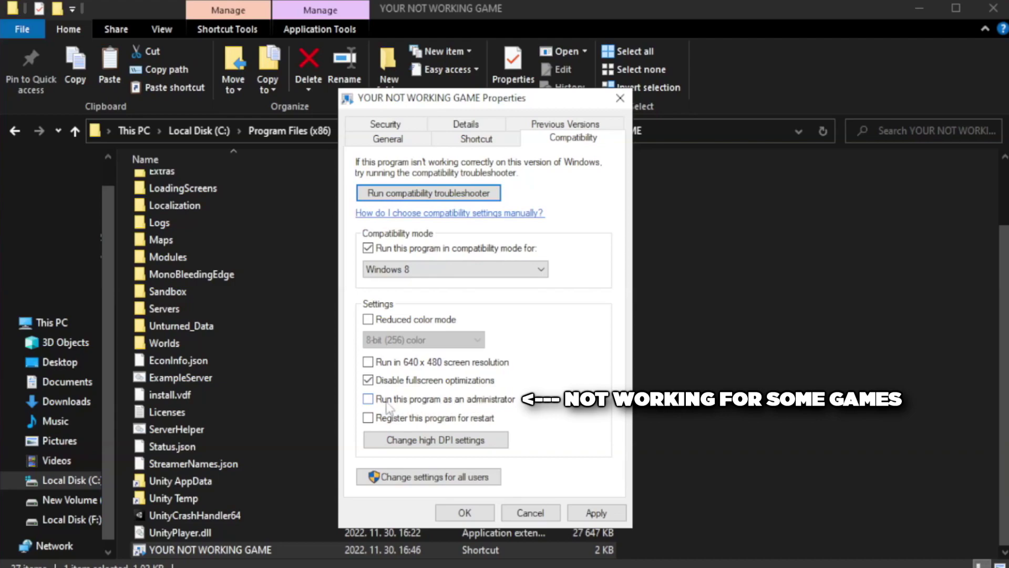
{"action": "left_click", "coordinate": [396, 407]}
{"action": "left_click", "coordinate": [594, 511]}
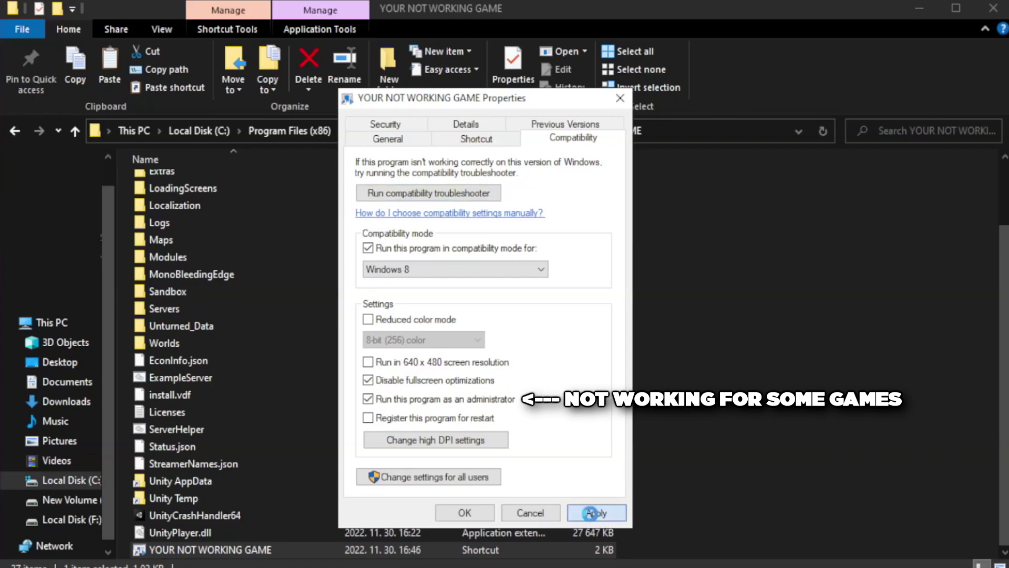
{"action": "left_click", "coordinate": [462, 515]}
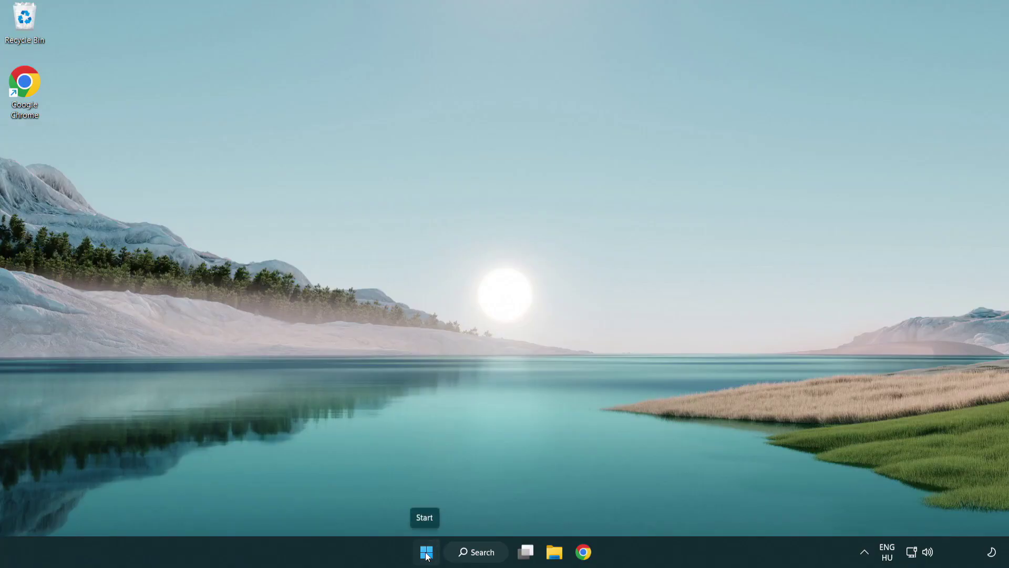
Step: Launch Task Manager from the quick-link menu and show its Startup apps list
{"action": "right_click", "coordinate": [427, 556]}
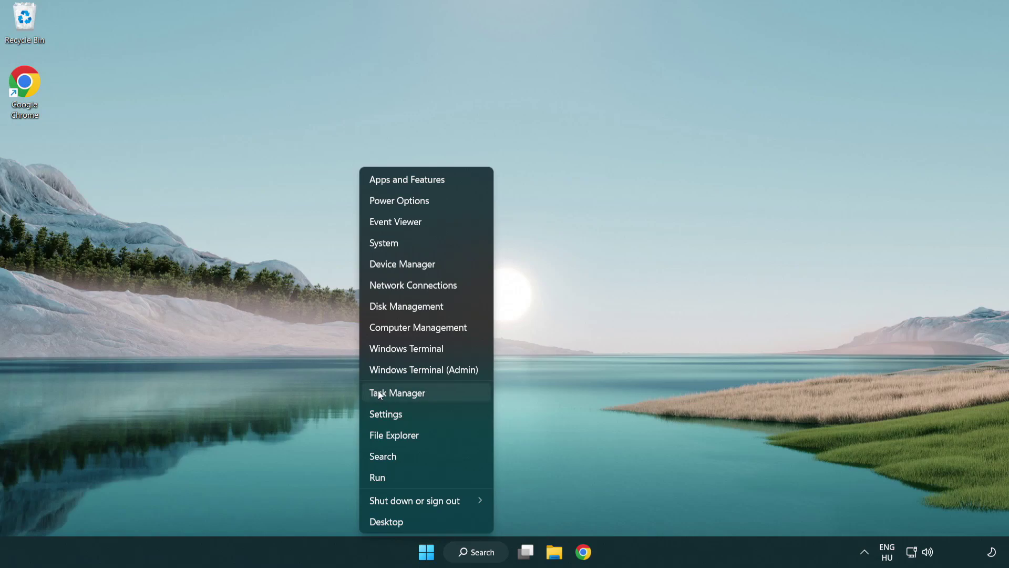
{"action": "left_click", "coordinate": [445, 394]}
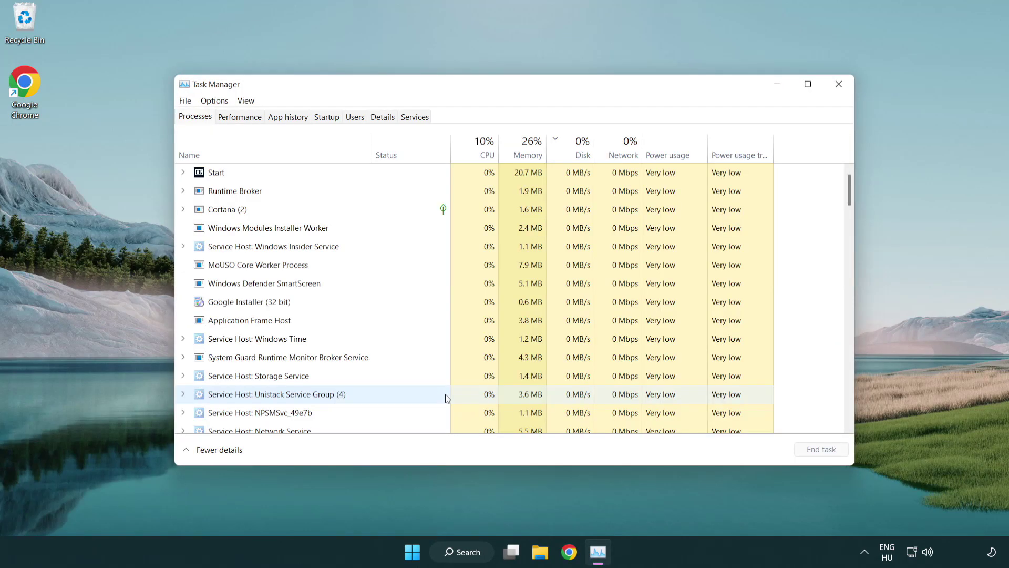
{"action": "left_click", "coordinate": [328, 118]}
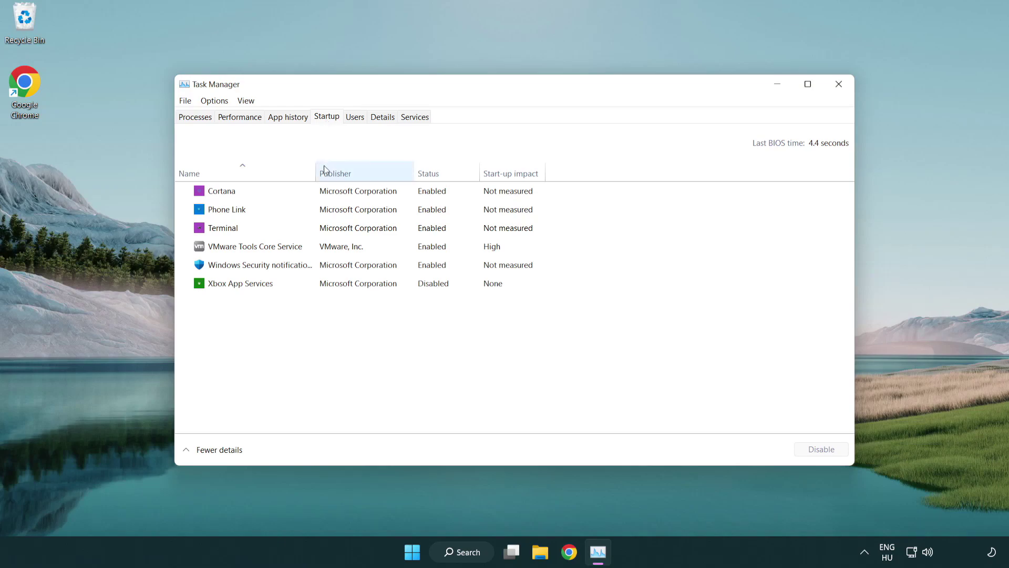
Step: Disable Terminal, Phone Link, Cortana and Windows Security notification at startup
{"action": "left_click", "coordinate": [331, 229]}
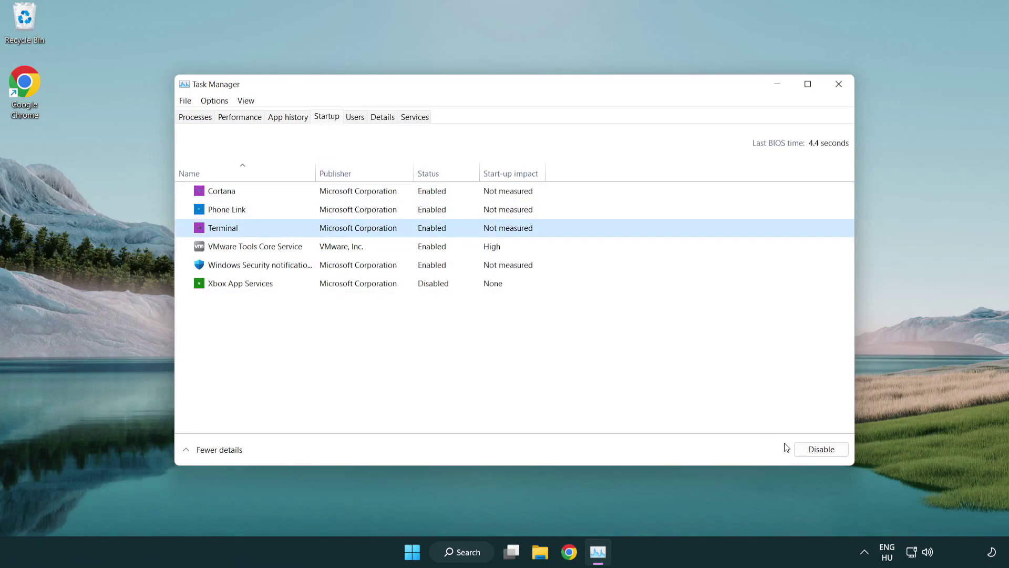
{"action": "left_click", "coordinate": [810, 450]}
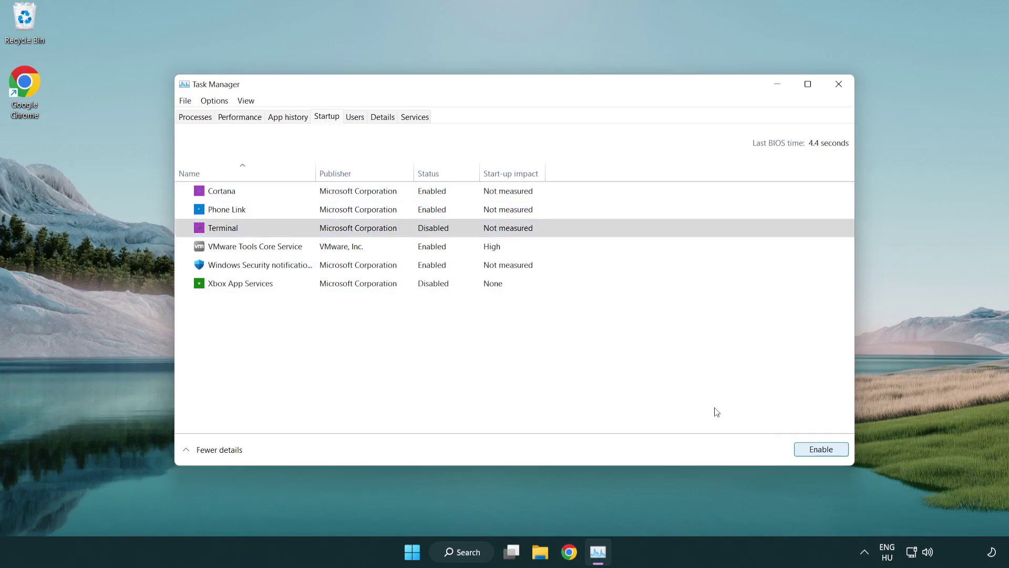
{"action": "left_click", "coordinate": [423, 212]}
{"action": "left_click", "coordinate": [821, 450]}
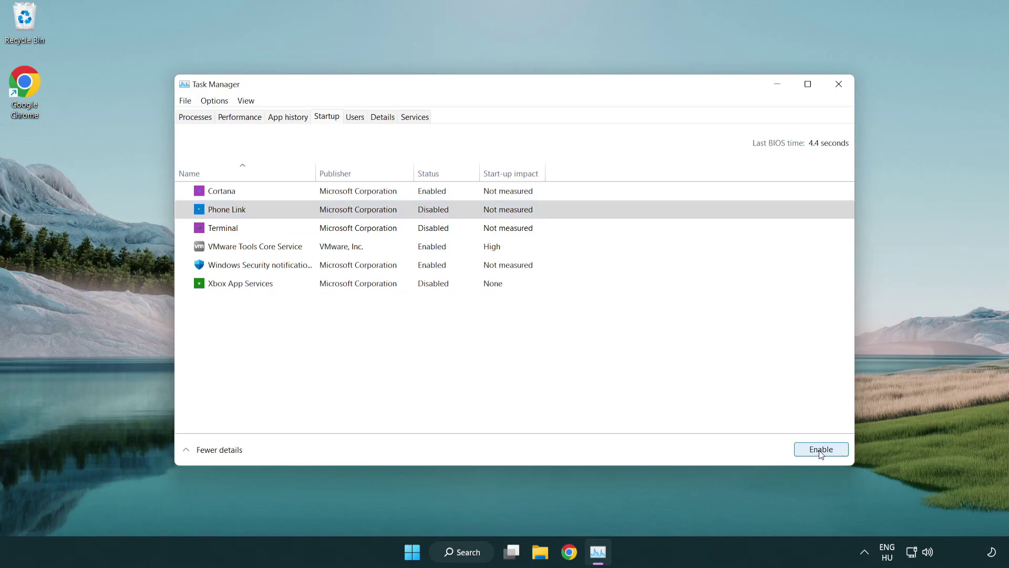
{"action": "left_click", "coordinate": [360, 197]}
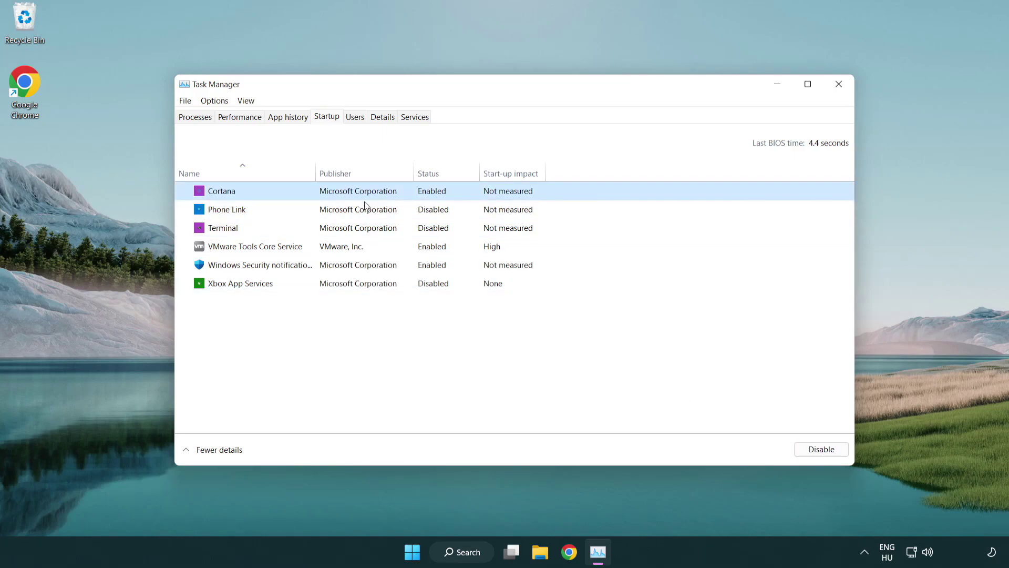
{"action": "left_click", "coordinate": [801, 448]}
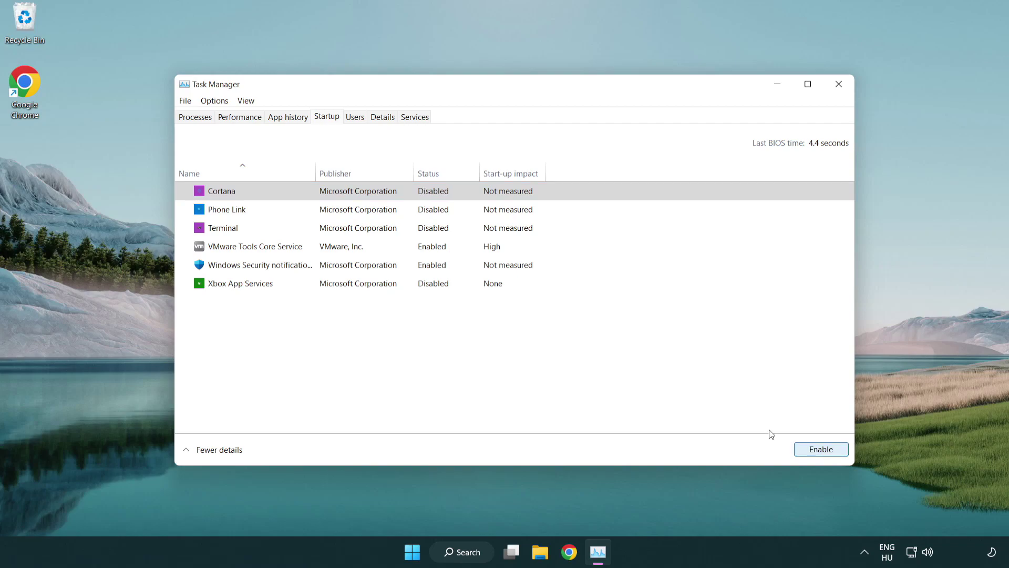
{"action": "left_click", "coordinate": [478, 267]}
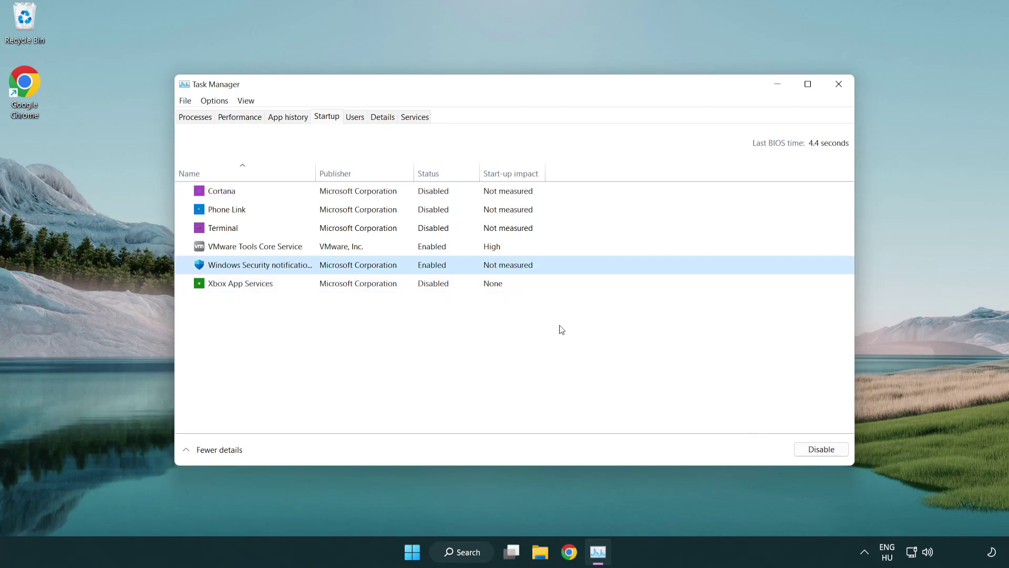
{"action": "left_click", "coordinate": [798, 448]}
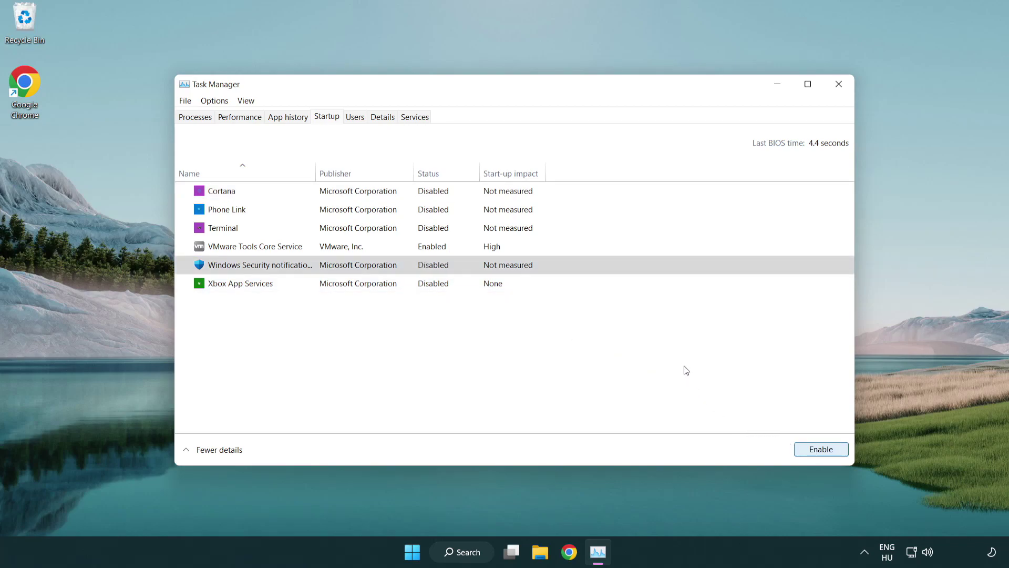
Step: Close Task Manager, launch Windows Security by searching 'security', and view Virus & threat protection
{"action": "left_click", "coordinate": [840, 87]}
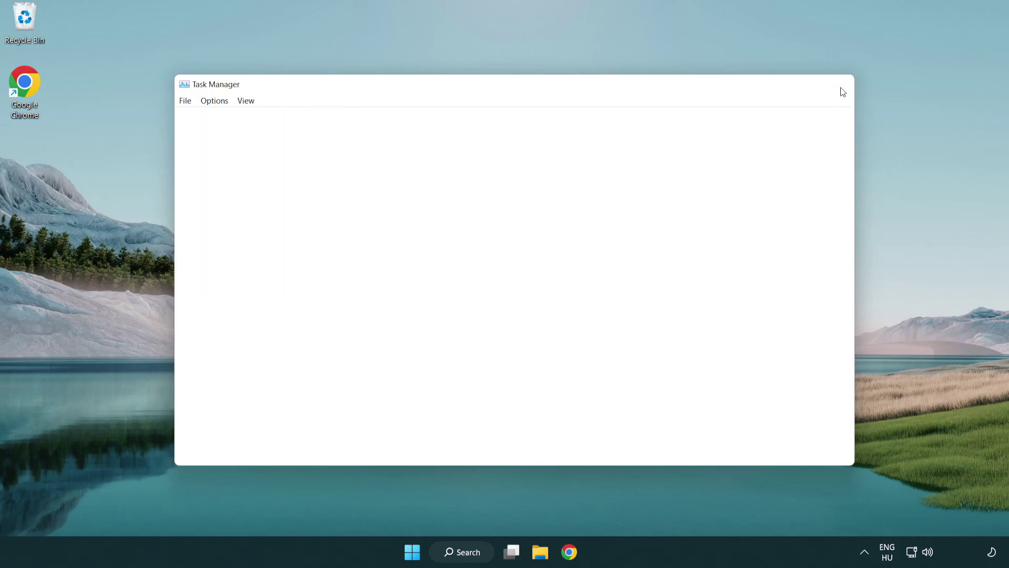
{"action": "left_click", "coordinate": [481, 559]}
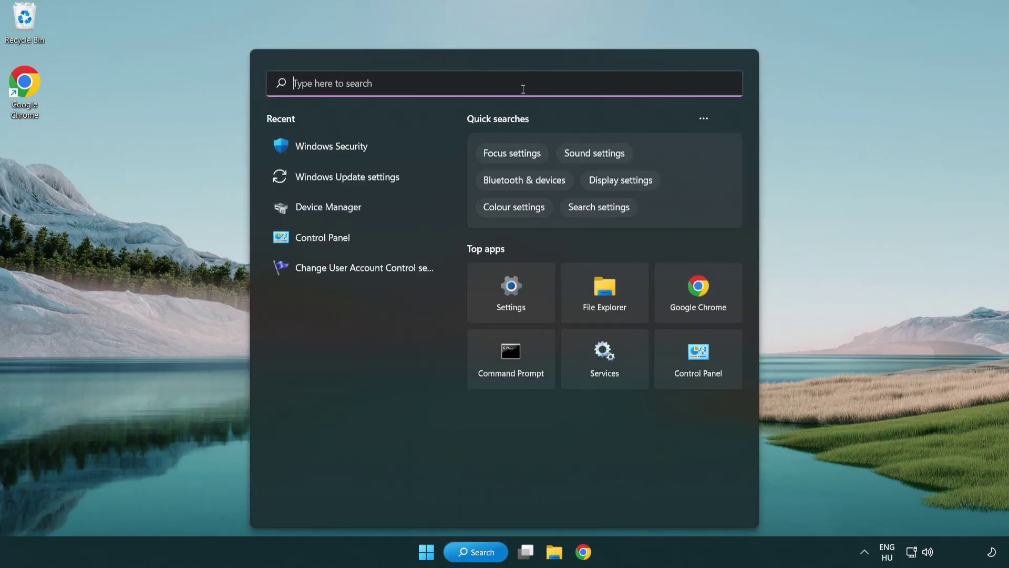
{"action": "type", "text": "securi"}
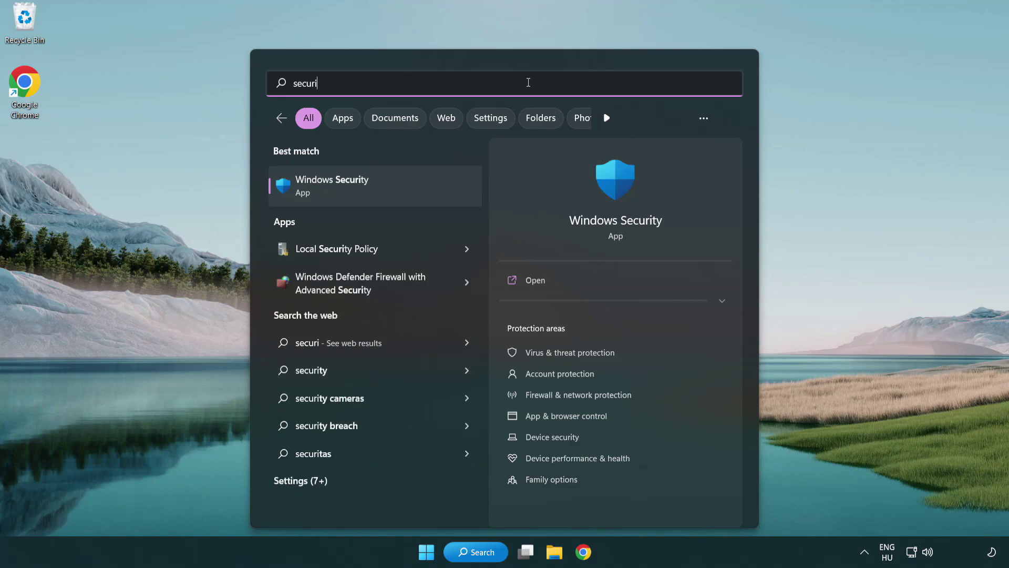
{"action": "type", "text": "ty"}
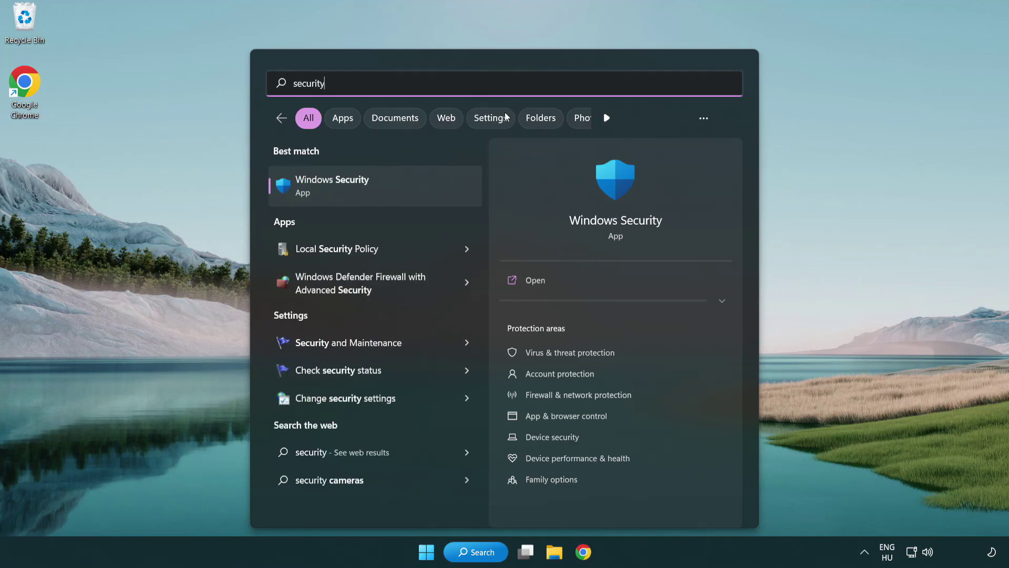
{"action": "left_click", "coordinate": [413, 193]}
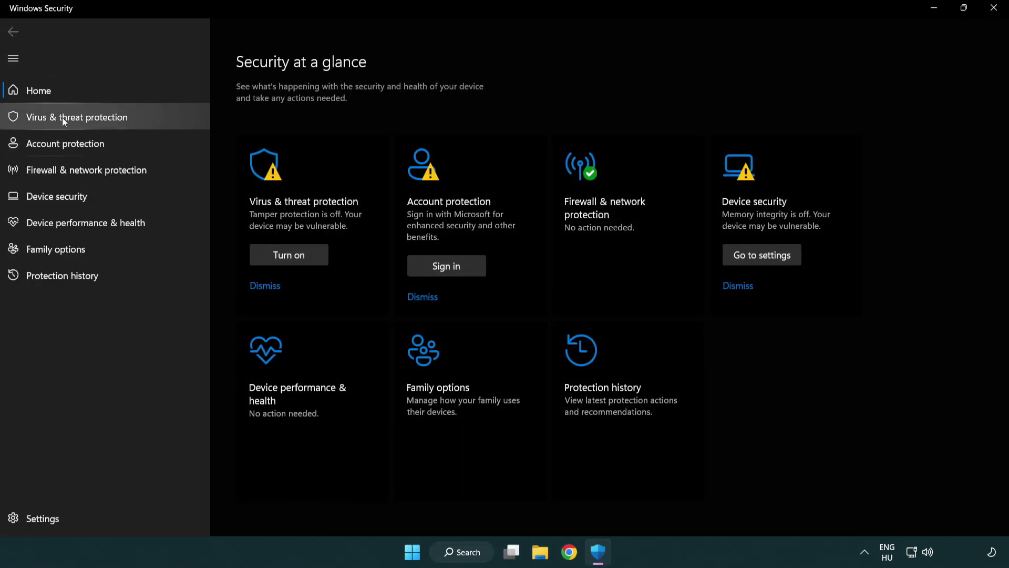
{"action": "left_click", "coordinate": [152, 120]}
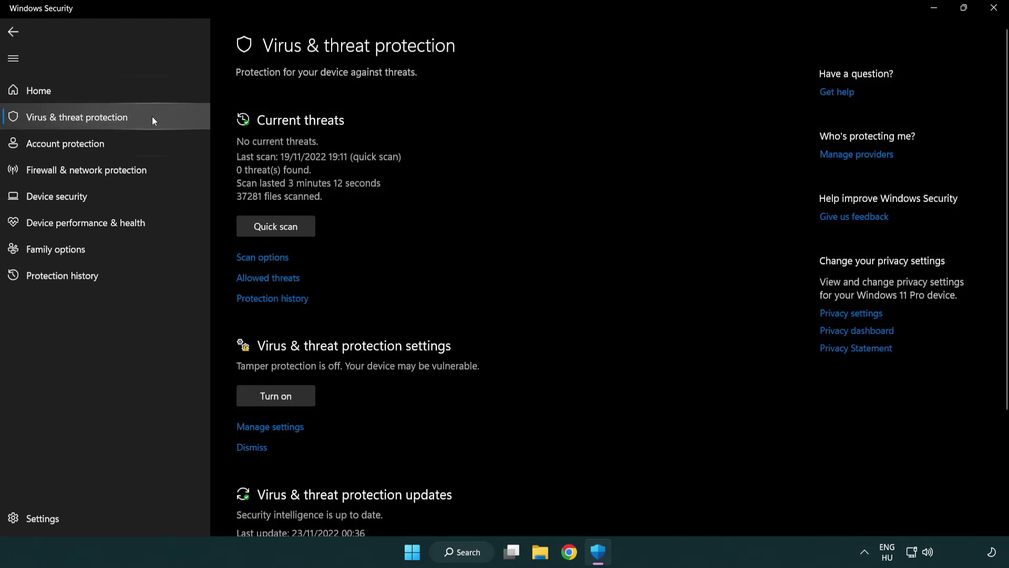
{"action": "scroll", "coordinate": [291, 216], "scroll_direction": "down", "scroll_amount": 3}
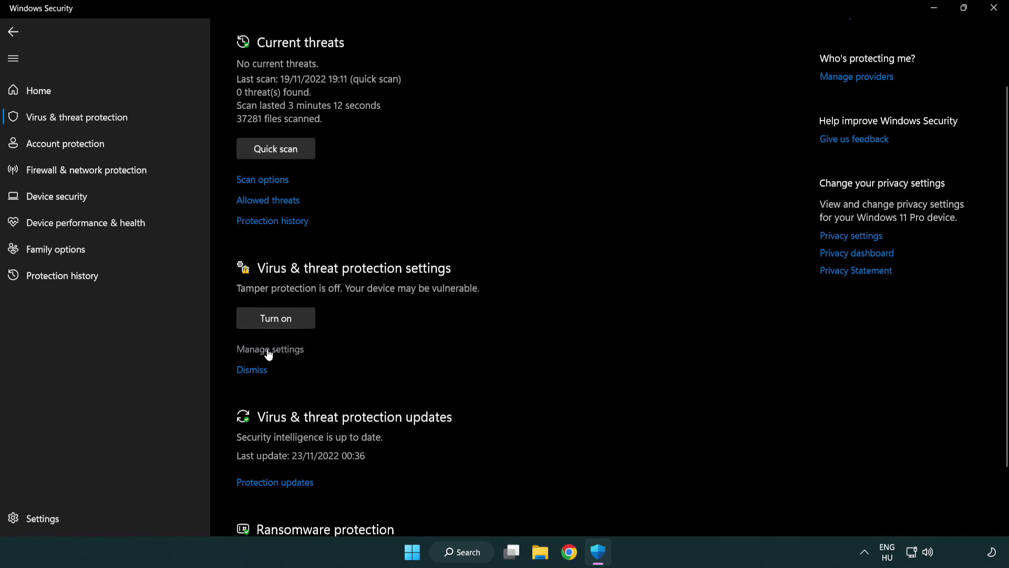
Step: Go from Manage settings to the Exclusions page and list the exclusion types (File, Folder, File type, Process)
{"action": "left_click", "coordinate": [268, 351]}
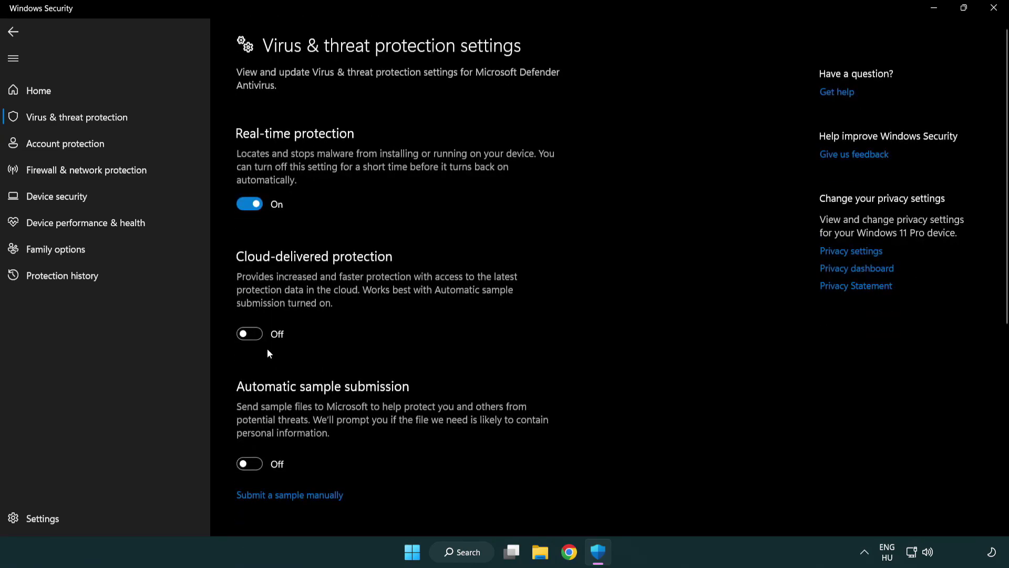
{"action": "scroll", "coordinate": [268, 349], "scroll_direction": "down", "scroll_amount": 5}
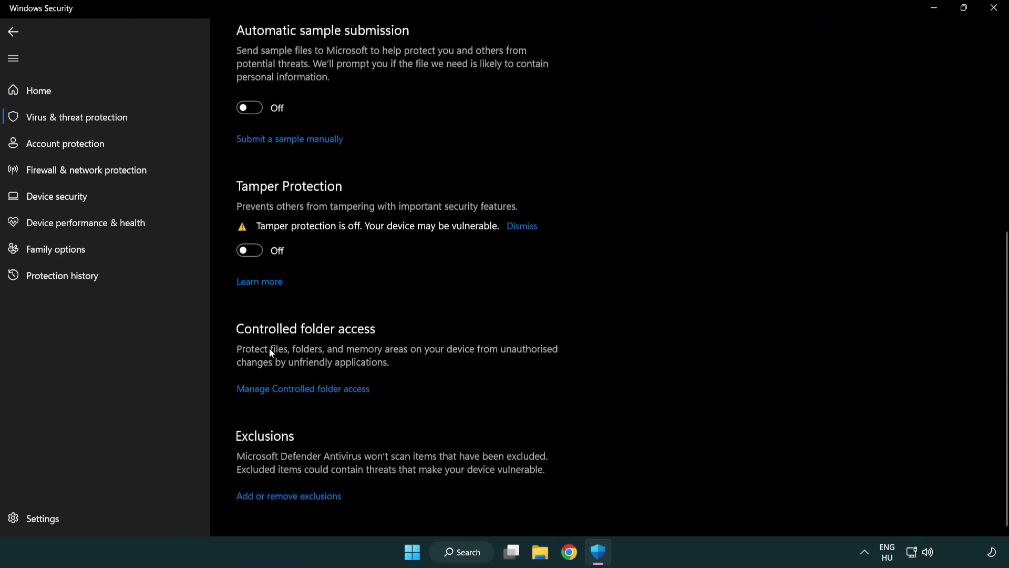
{"action": "left_click", "coordinate": [293, 496]}
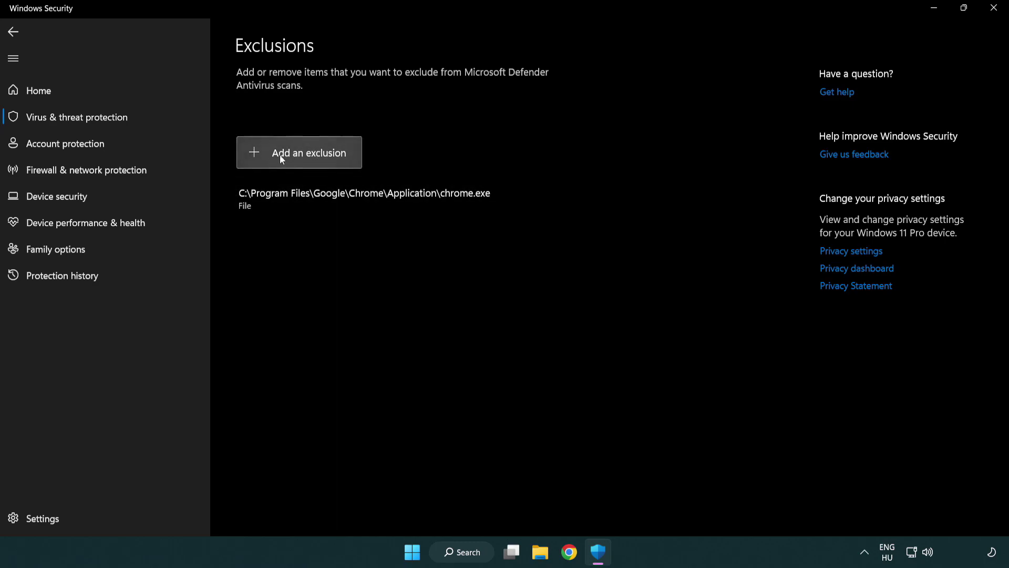
{"action": "left_click", "coordinate": [303, 158]}
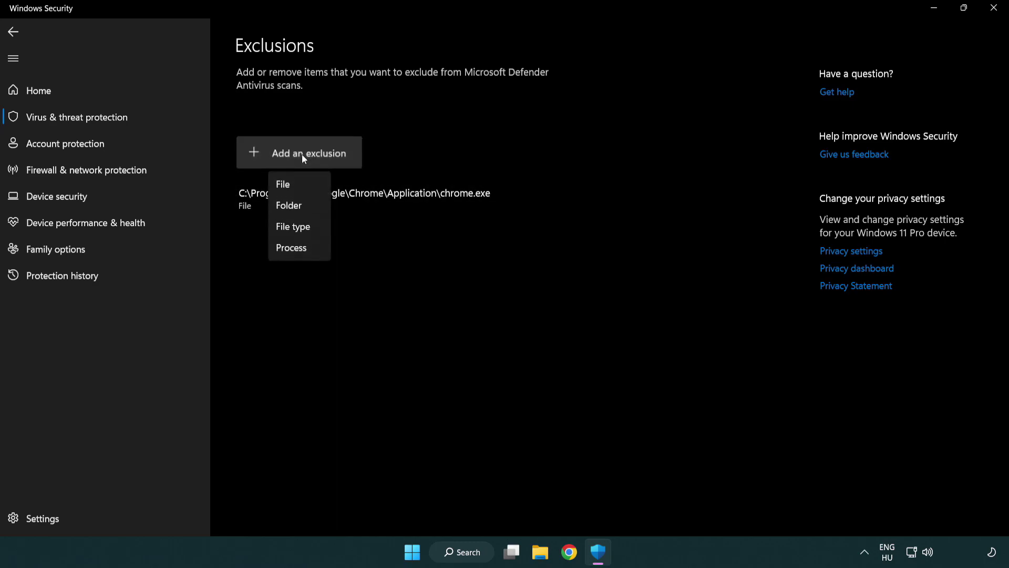
Step: Add the NOT WORKING APP shortcut in C:\Program Files (x86) as a file exclusion, then close Windows Security
{"action": "left_click", "coordinate": [304, 185]}
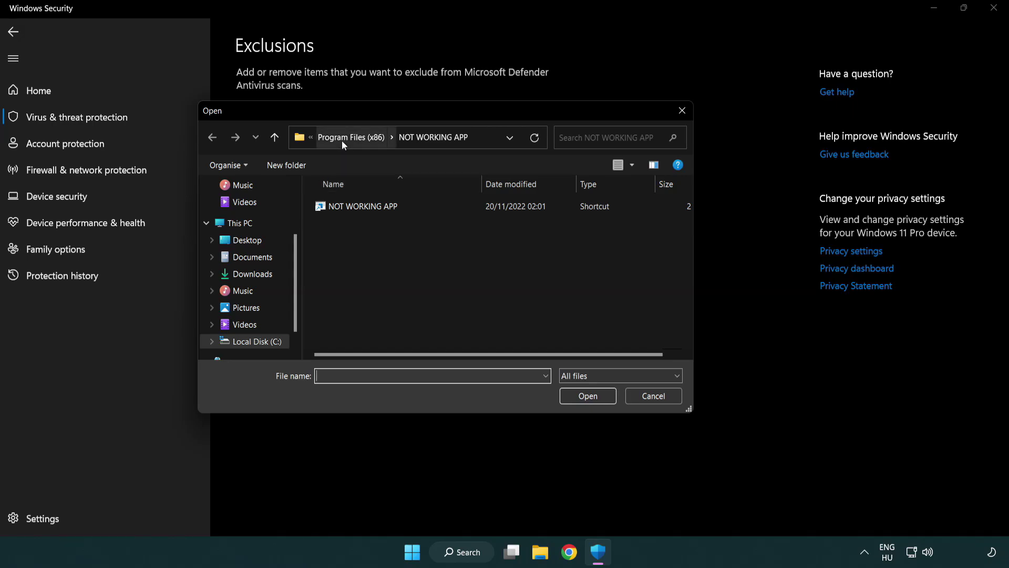
{"action": "left_click", "coordinate": [342, 142]}
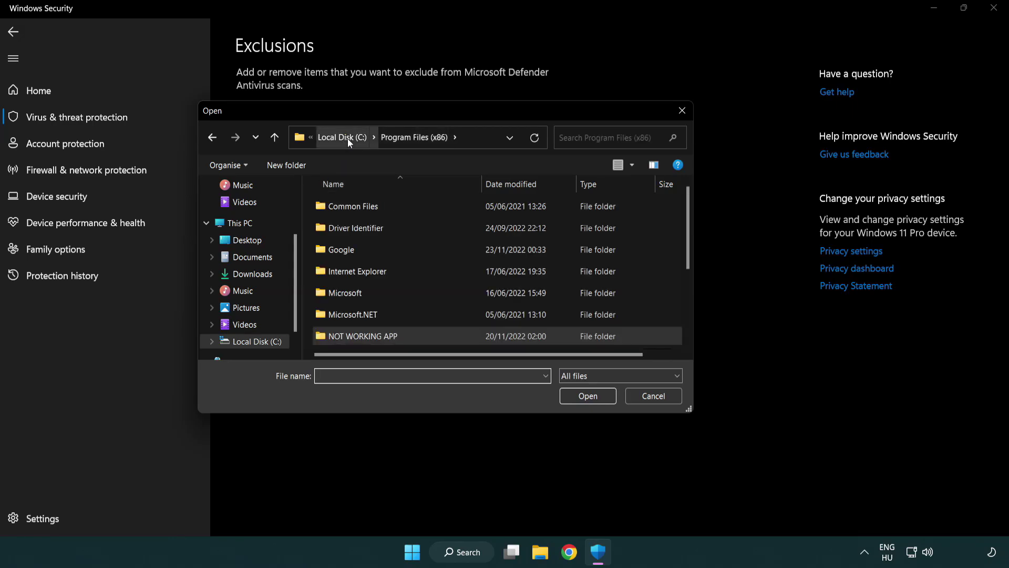
{"action": "left_click", "coordinate": [348, 139]}
{"action": "left_click", "coordinate": [342, 139]}
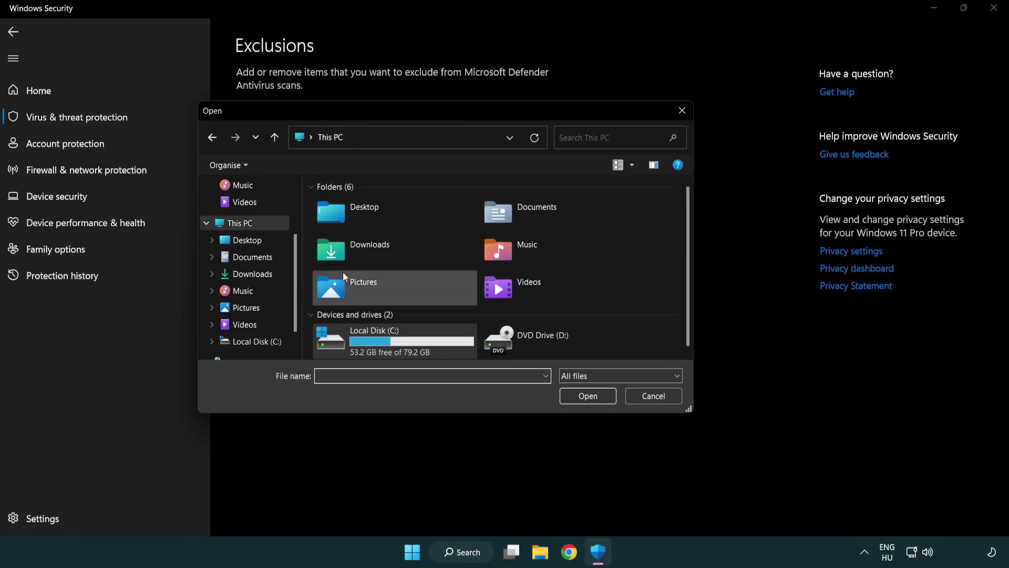
{"action": "double_click", "coordinate": [368, 349]}
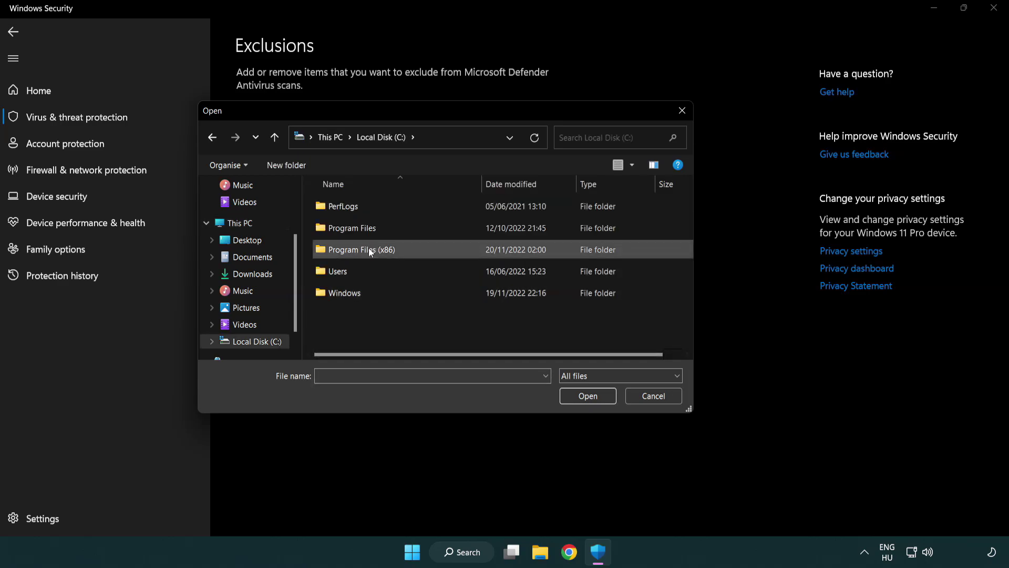
{"action": "double_click", "coordinate": [368, 247]}
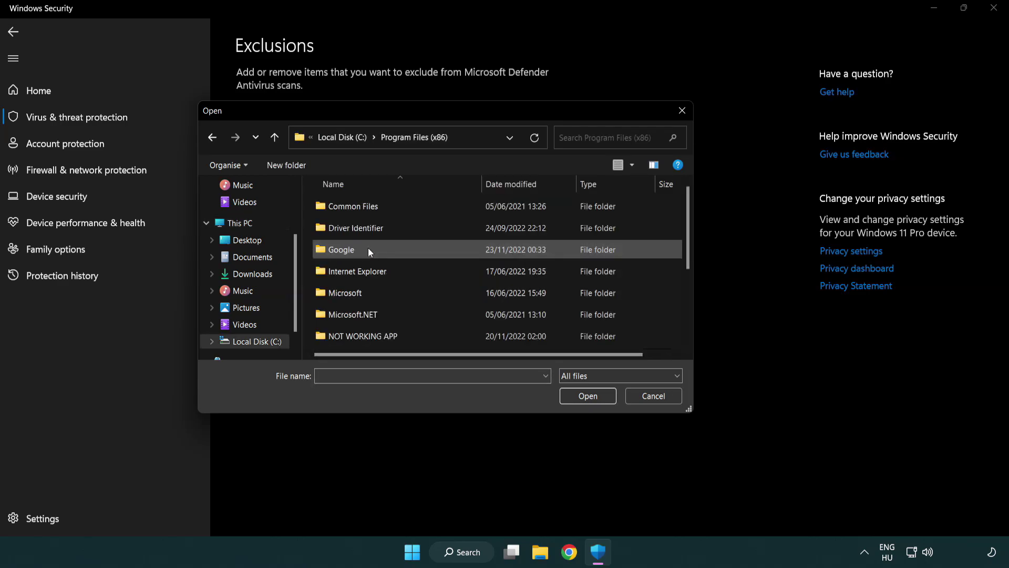
{"action": "double_click", "coordinate": [376, 339]}
{"action": "left_click", "coordinate": [357, 207]}
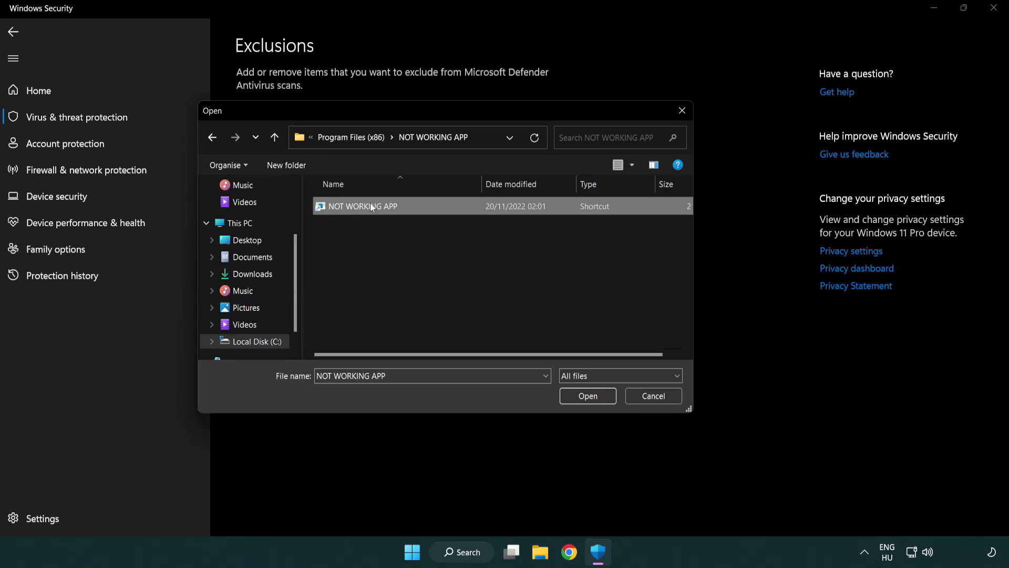
{"action": "left_click", "coordinate": [586, 399]}
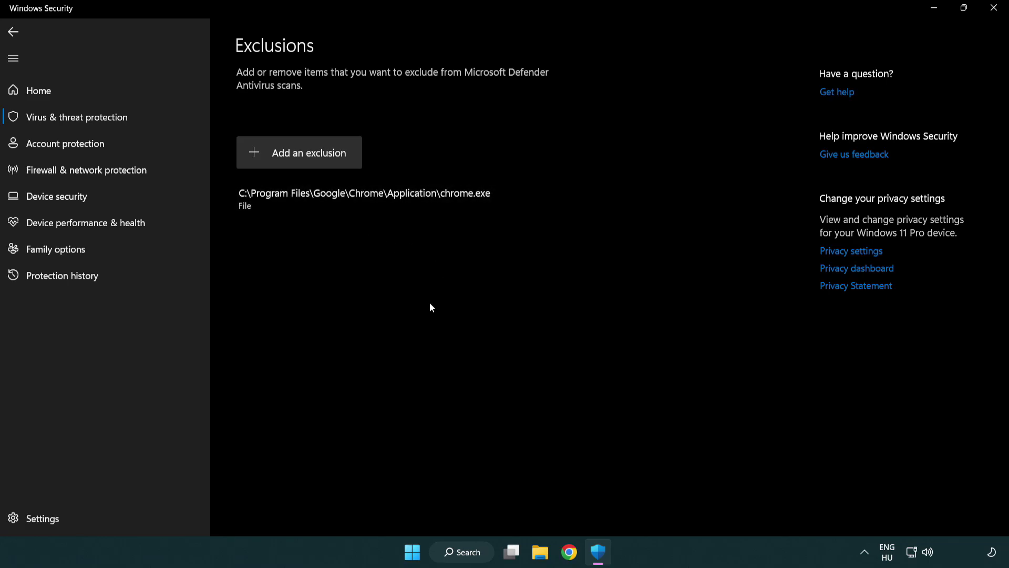
{"action": "left_click", "coordinate": [994, 8]}
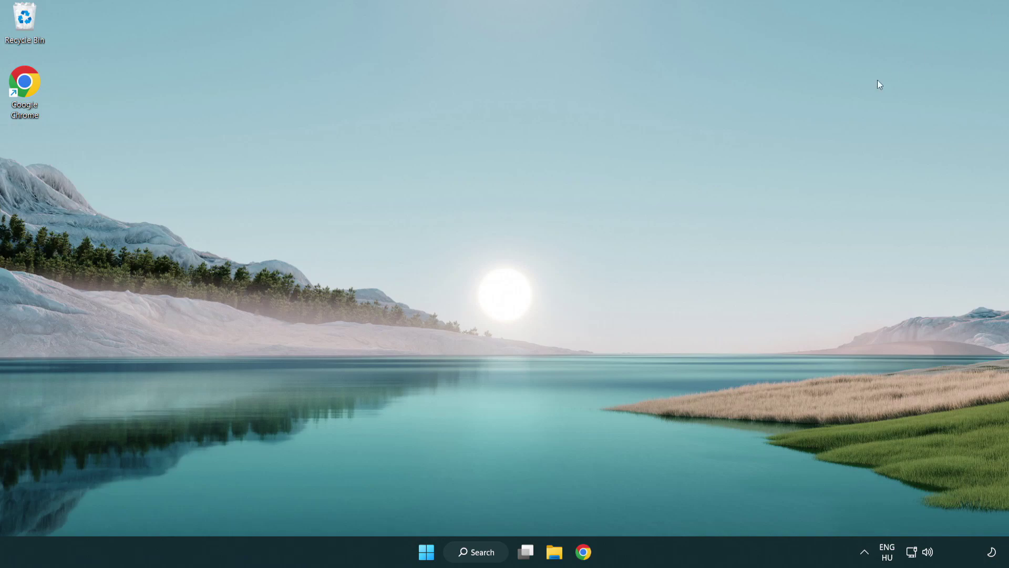
Step: Show the Start menu's power options (Sleep, Shut down, Restart) to restart the PC
{"action": "left_click", "coordinate": [426, 551]}
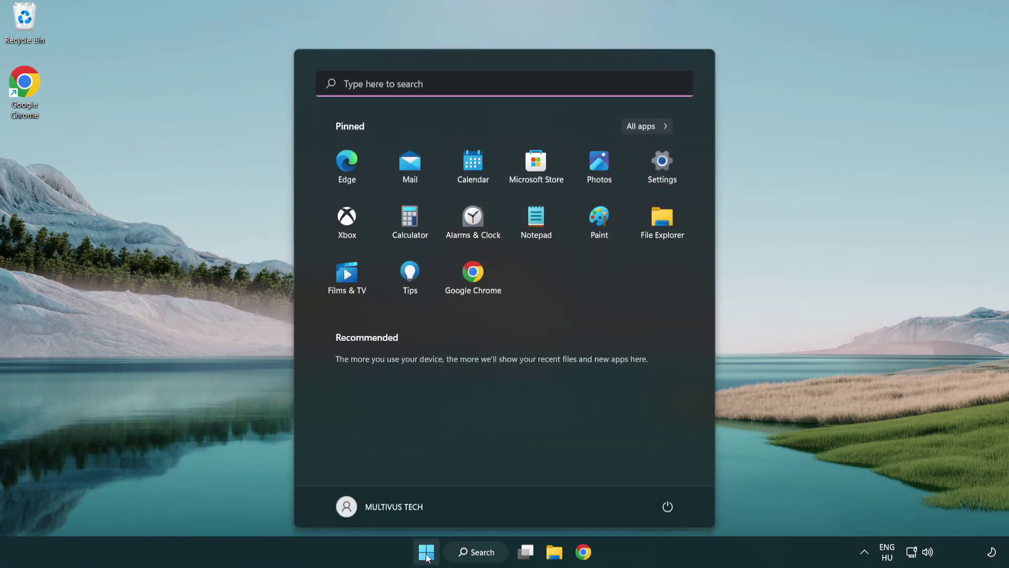
{"action": "left_click", "coordinate": [672, 505]}
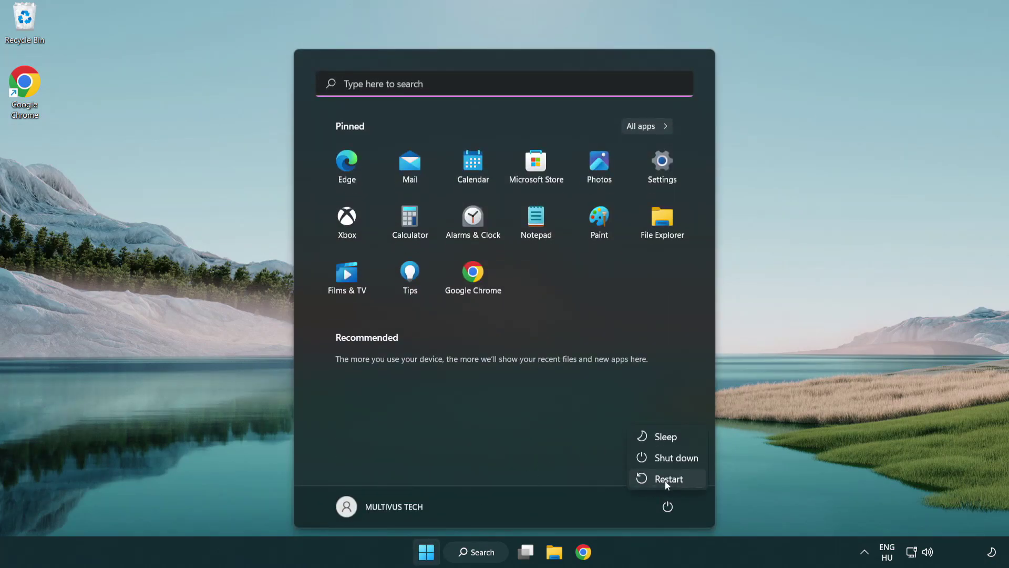